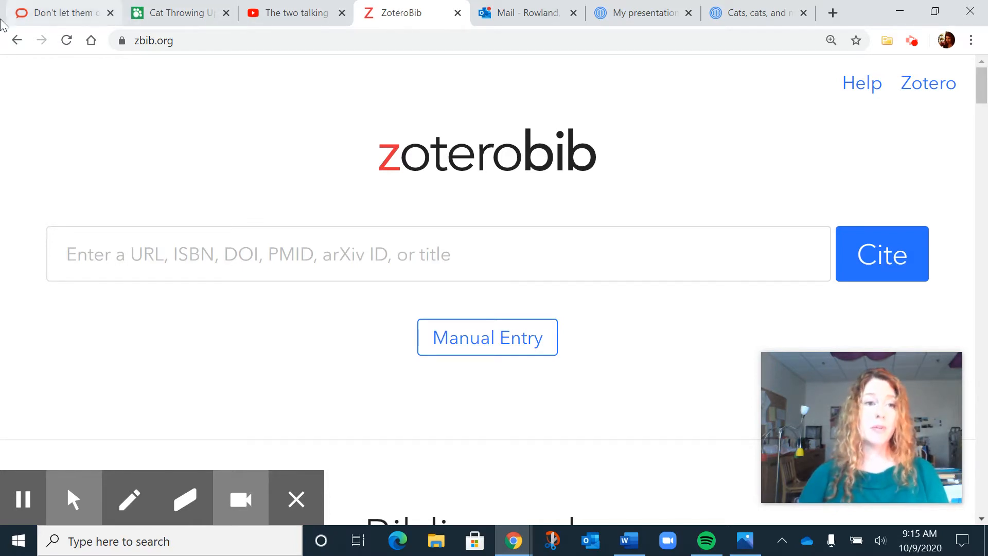
Look over the cat photos in The Conversation and IAMS articles as citation sources and return to ZoteroBib
{"action": "left_click", "coordinate": [53, 15]}
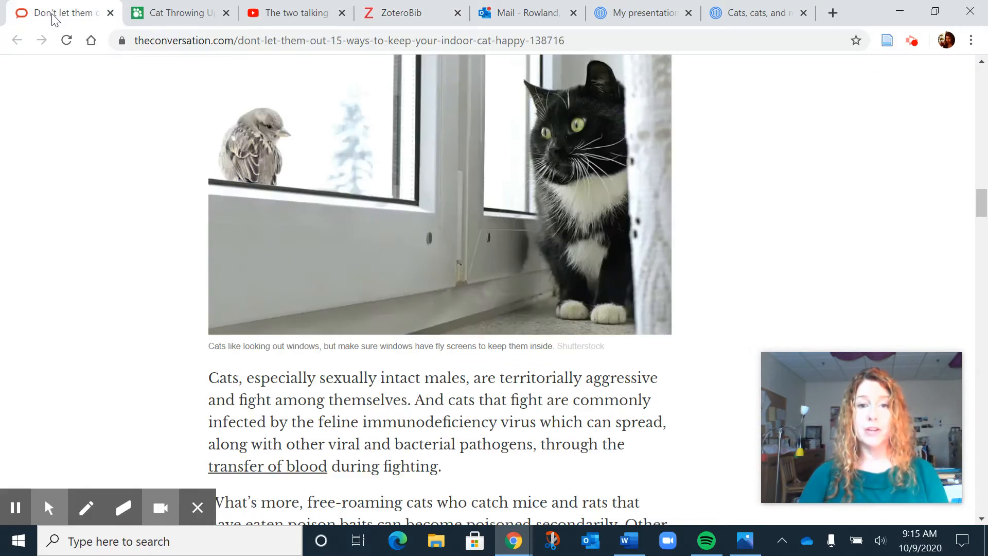
{"action": "left_click", "coordinate": [184, 12]}
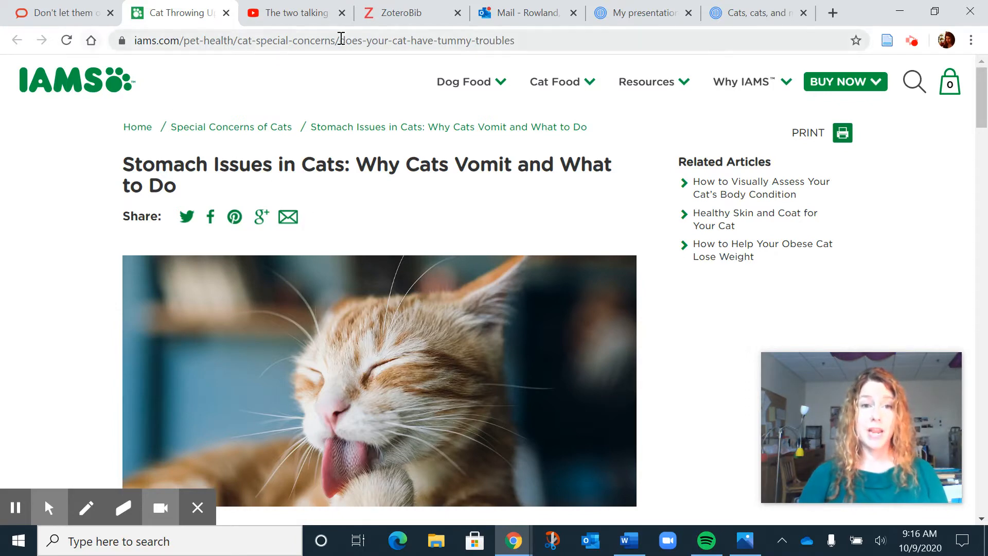
{"action": "left_click", "coordinate": [388, 18]}
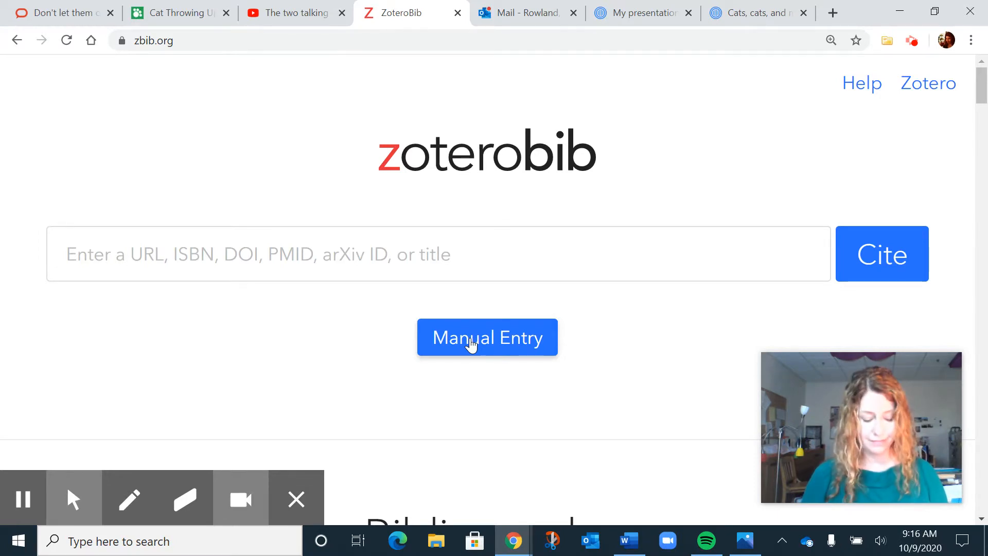
Open a manual citation entry for the window cat photo, keeping Artwork as the item type
{"action": "left_click", "coordinate": [472, 344]}
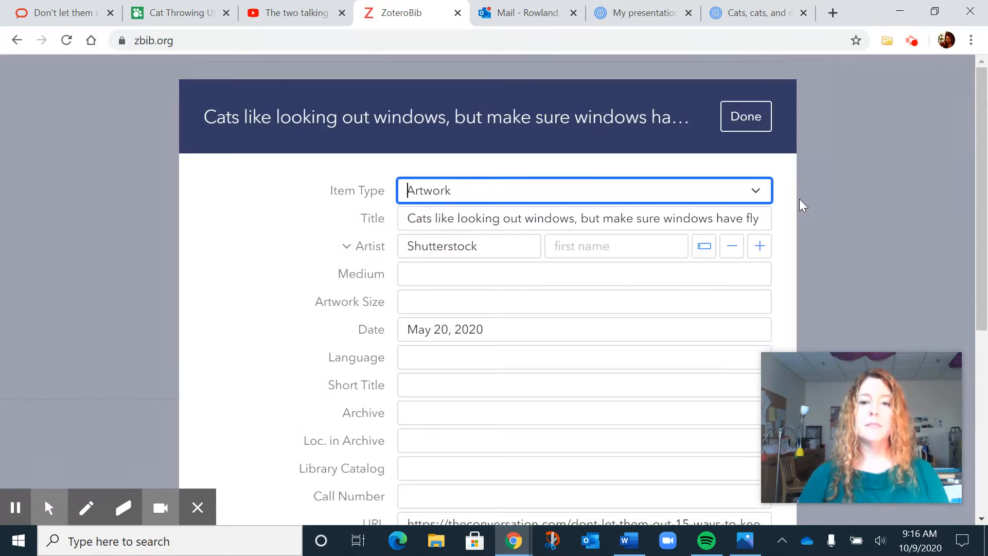
{"action": "left_click", "coordinate": [756, 188]}
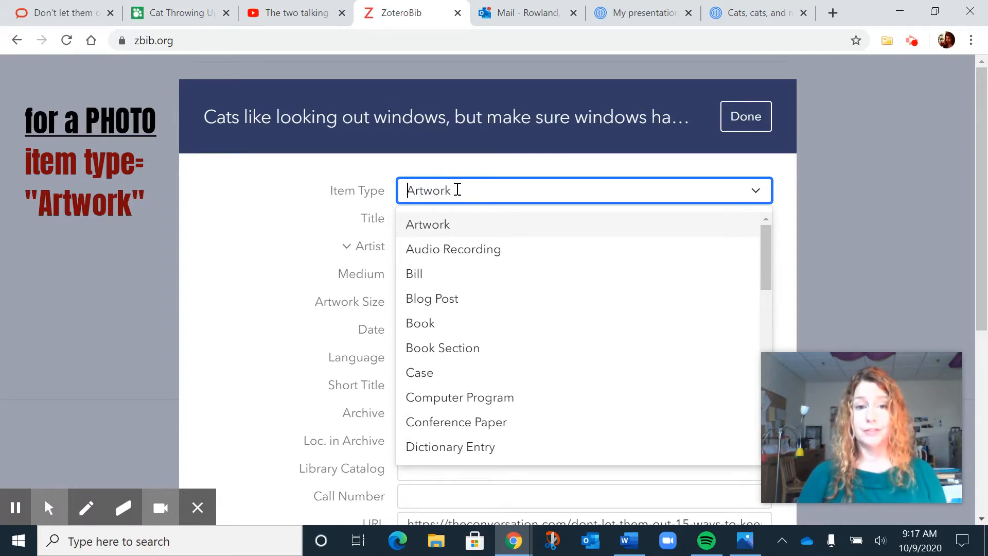
{"action": "left_click", "coordinate": [596, 166]}
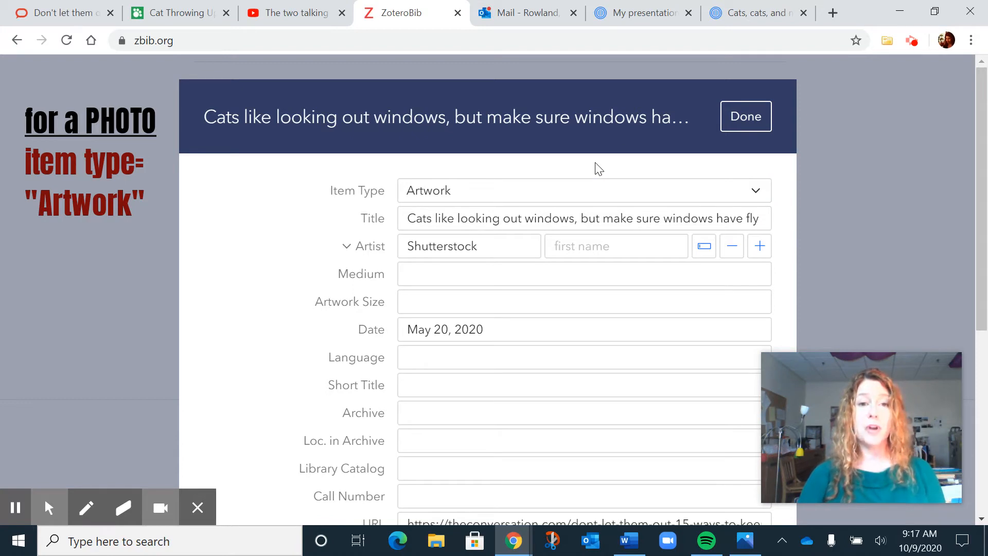
{"action": "left_click", "coordinate": [718, 195]}
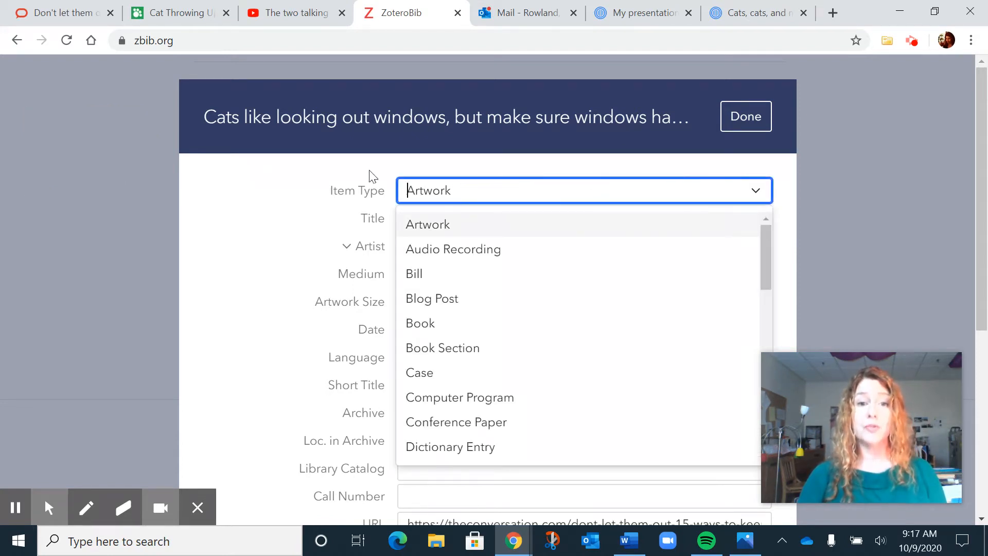
{"action": "left_click", "coordinate": [300, 179]}
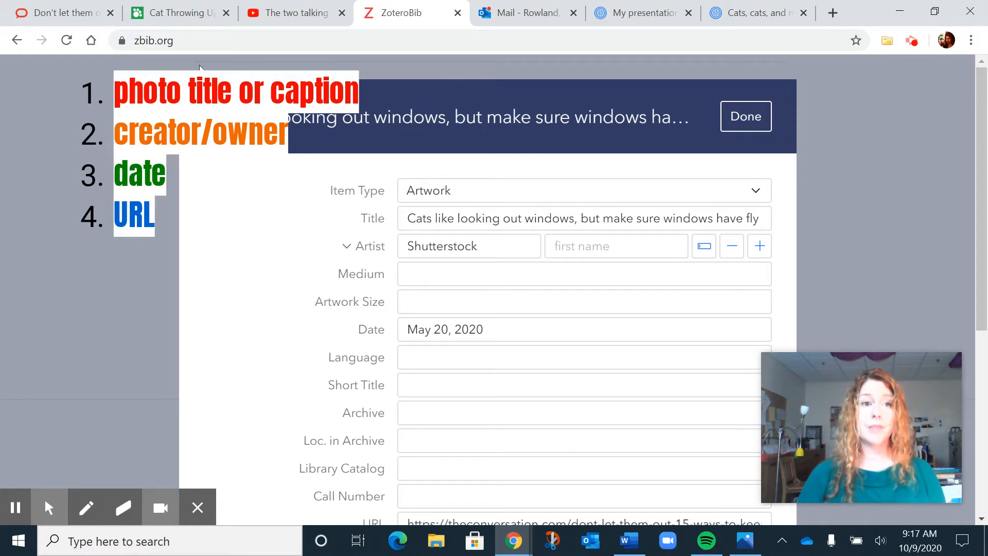
Compare the window cat photo's caption, credit and article publication date with the citation's Title, Artist and Date fields
{"action": "left_click", "coordinate": [58, 13]}
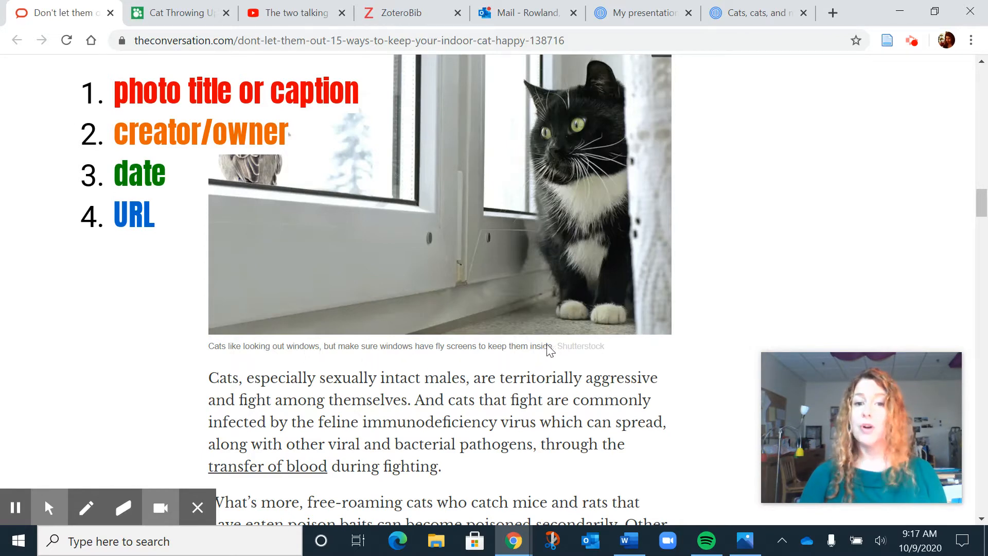
{"action": "left_click", "coordinate": [404, 15]}
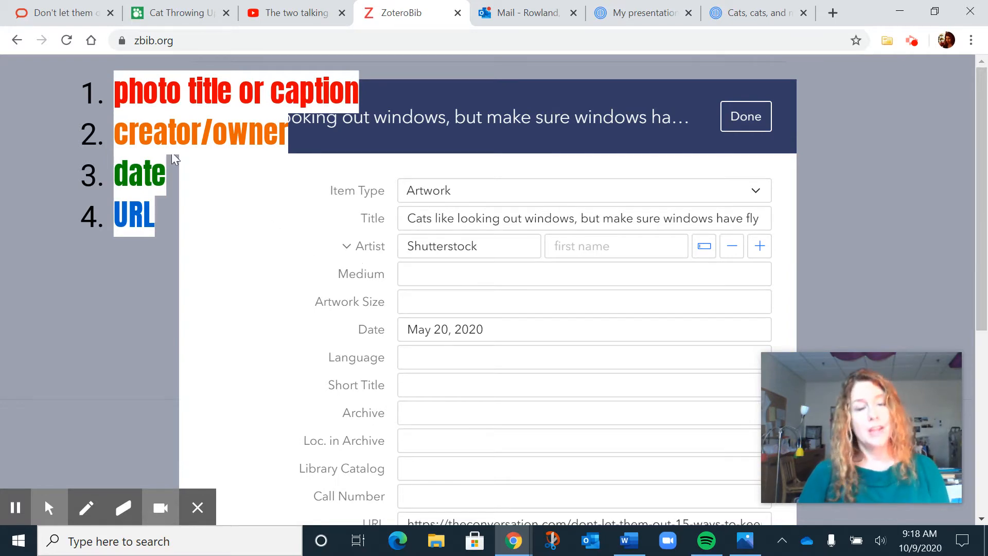
{"action": "left_click", "coordinate": [50, 19]}
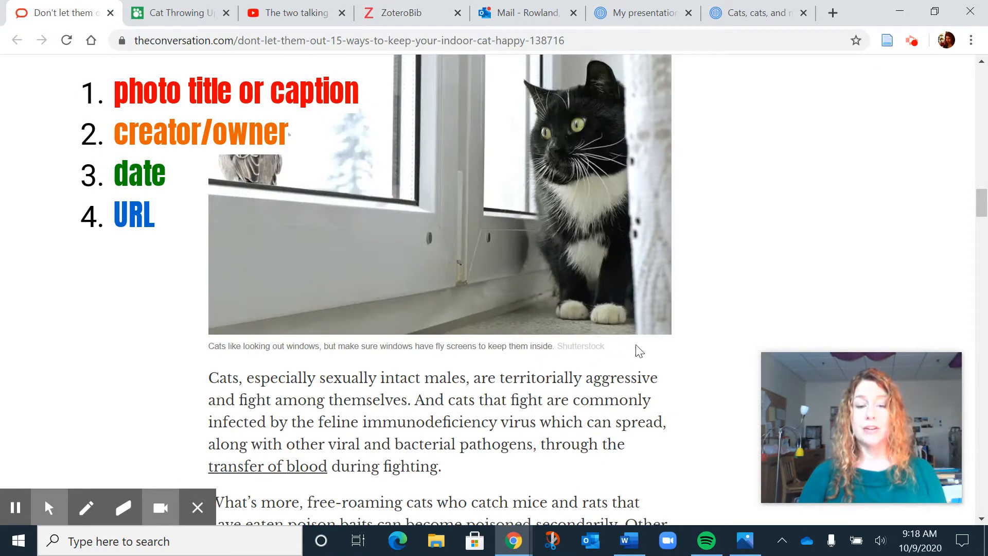
{"action": "left_click", "coordinate": [398, 13]}
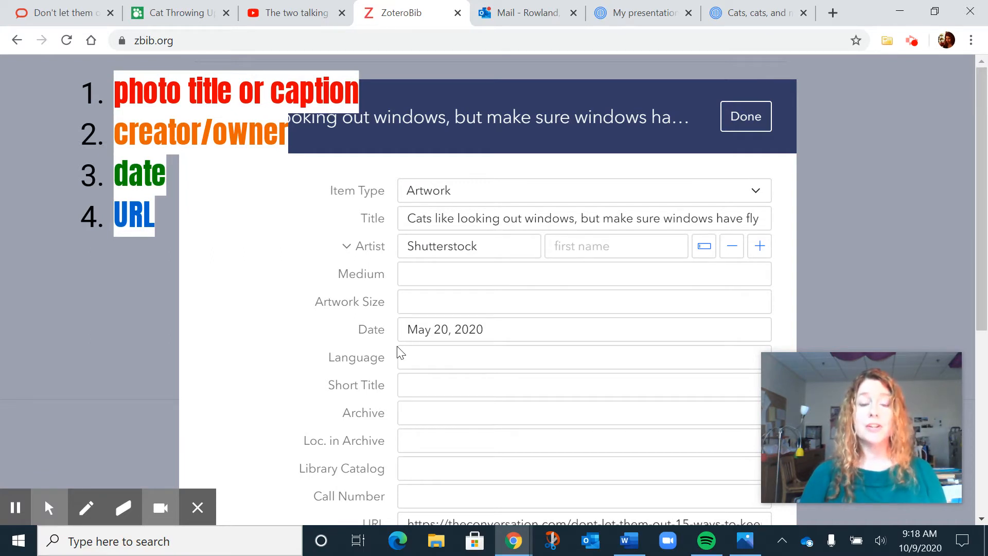
{"action": "left_click", "coordinate": [66, 15]}
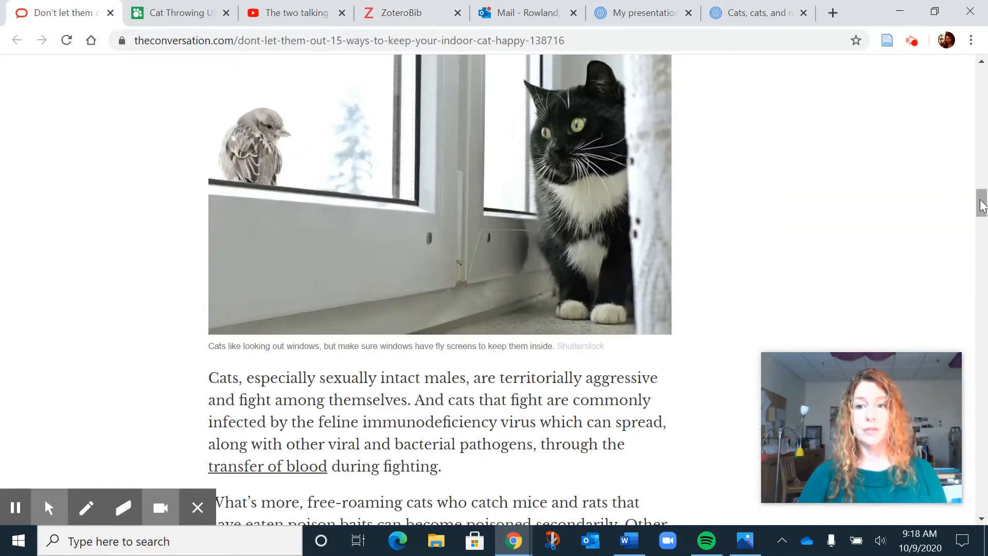
{"action": "left_click_drag", "start_coordinate": [984, 206], "coordinate": [984, 110]}
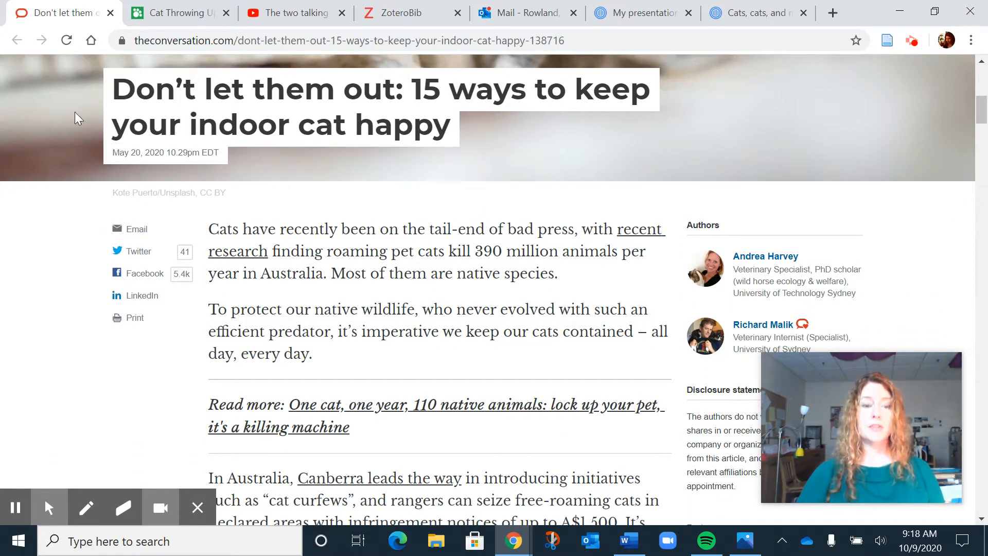
{"action": "left_click", "coordinate": [394, 16]}
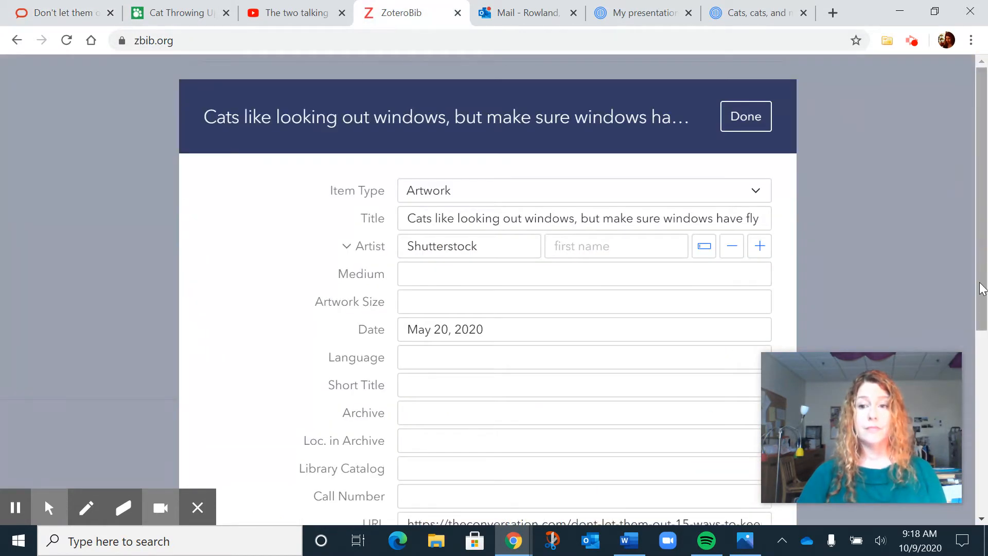
Check the citation's URL against The Conversation article's web address and finish the entry
{"action": "left_click_drag", "start_coordinate": [981, 271], "coordinate": [984, 396]}
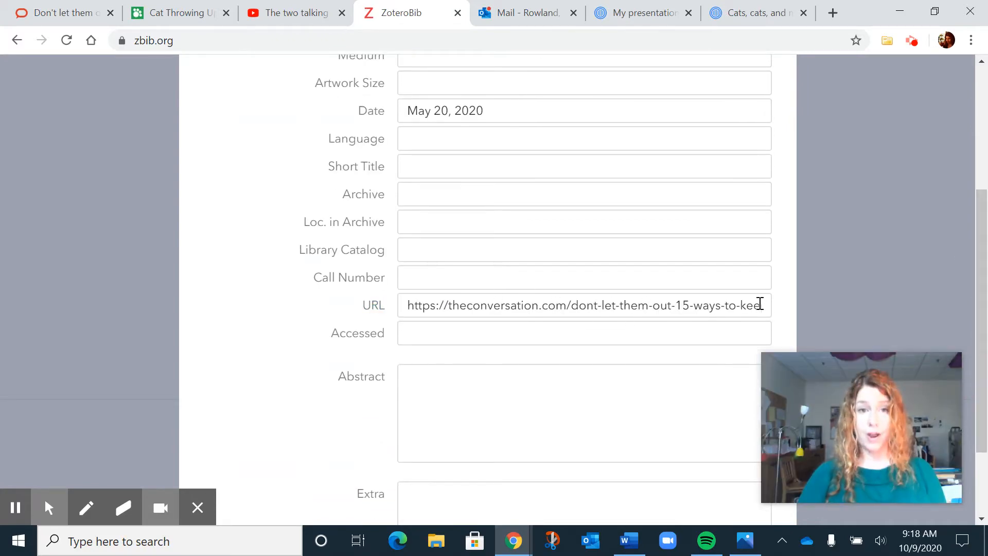
{"action": "left_click", "coordinate": [69, 13]}
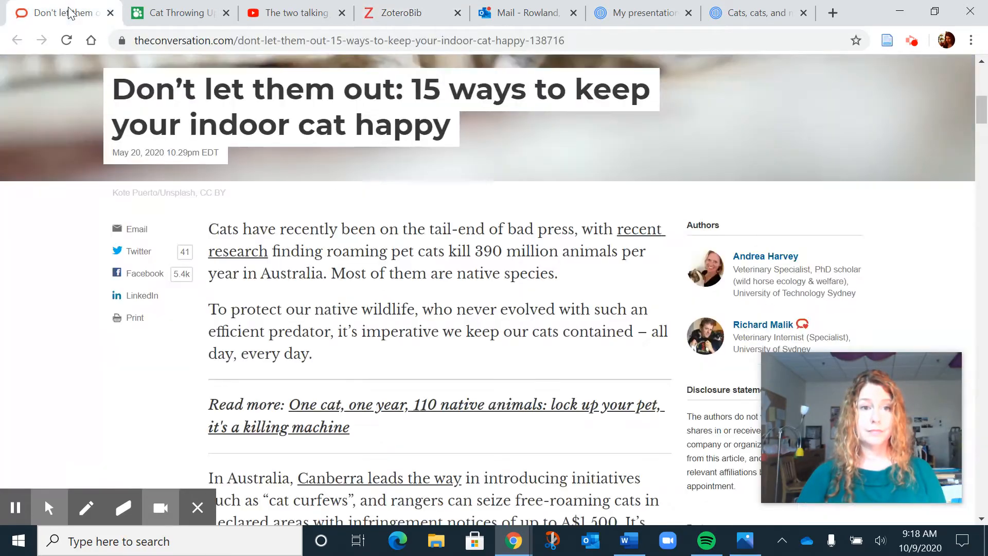
{"action": "left_click", "coordinate": [186, 40]}
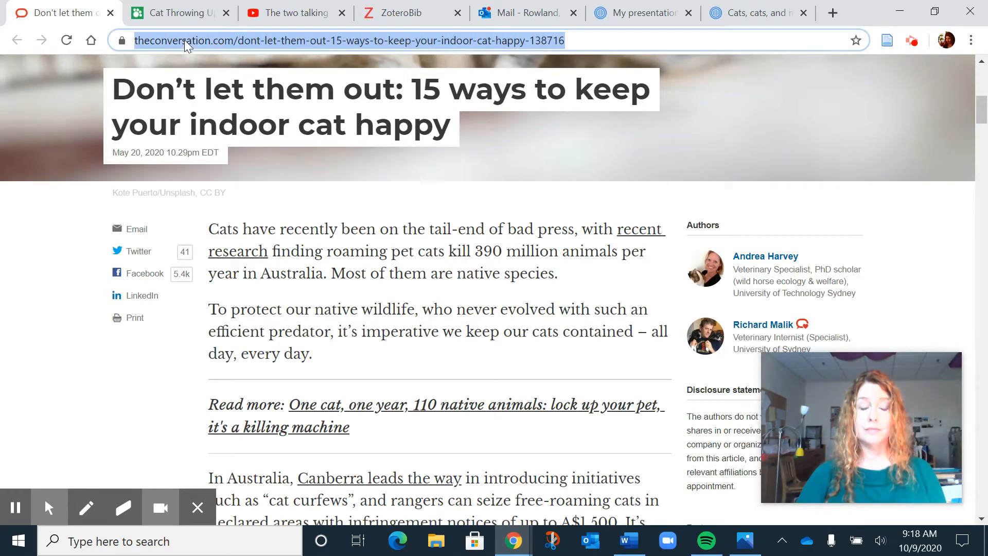
{"action": "left_click", "coordinate": [405, 13]}
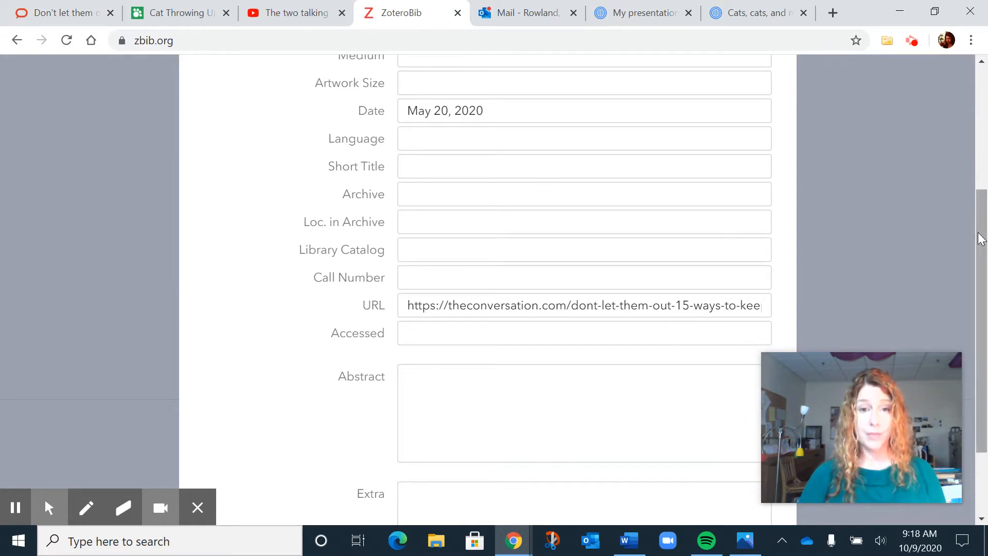
{"action": "scroll", "coordinate": [973, 229], "scroll_direction": "up", "scroll_amount": 5}
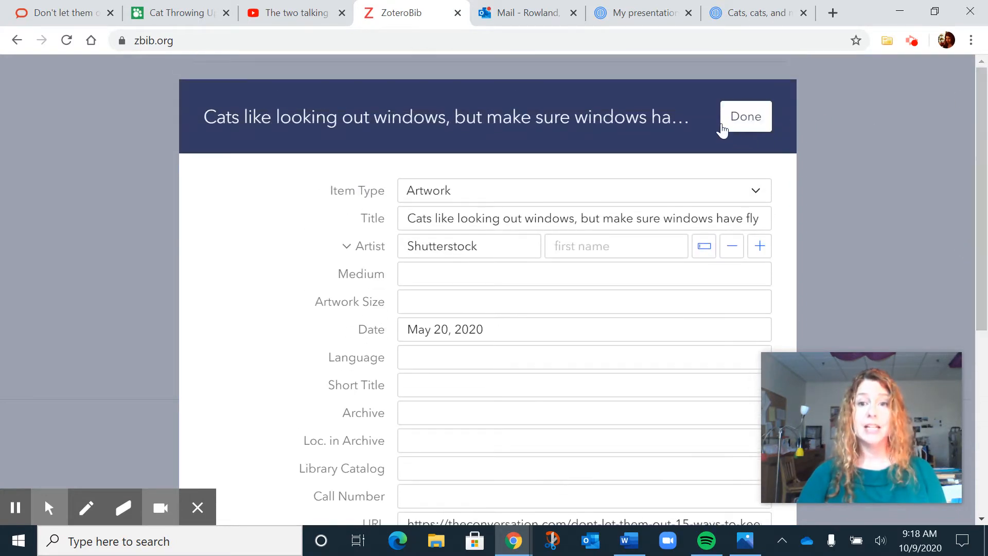
{"action": "left_click", "coordinate": [741, 118]}
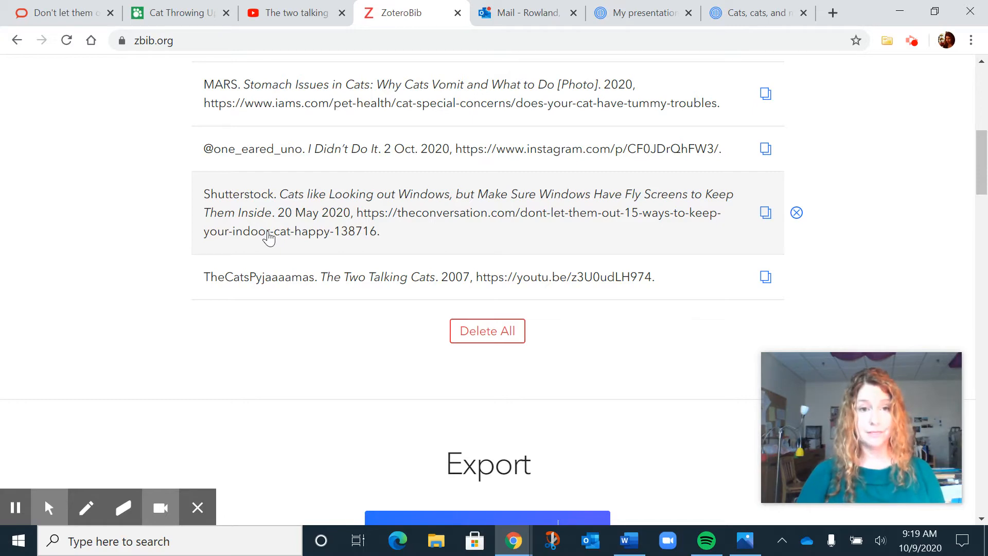
Open the "Stomach Issues in Cats" citation and examine the IAMS photo for a caption or owner credit
{"action": "left_click_drag", "start_coordinate": [980, 177], "coordinate": [985, 129]}
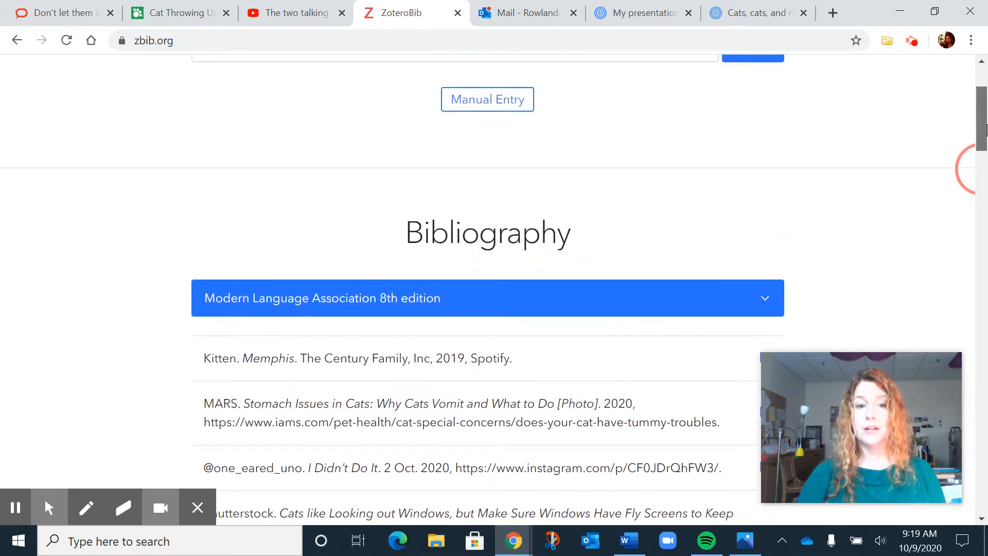
{"action": "left_click", "coordinate": [384, 396]}
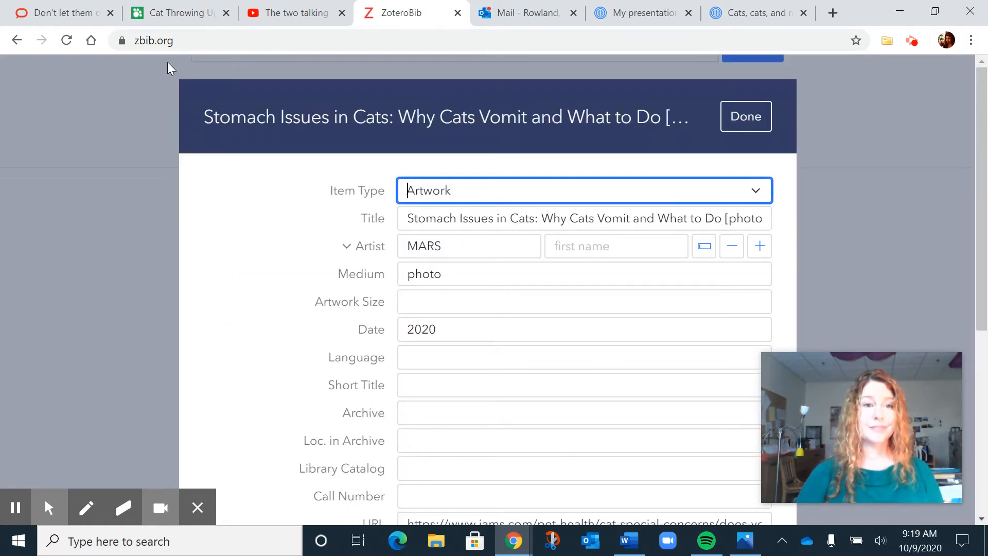
{"action": "left_click", "coordinate": [172, 17]}
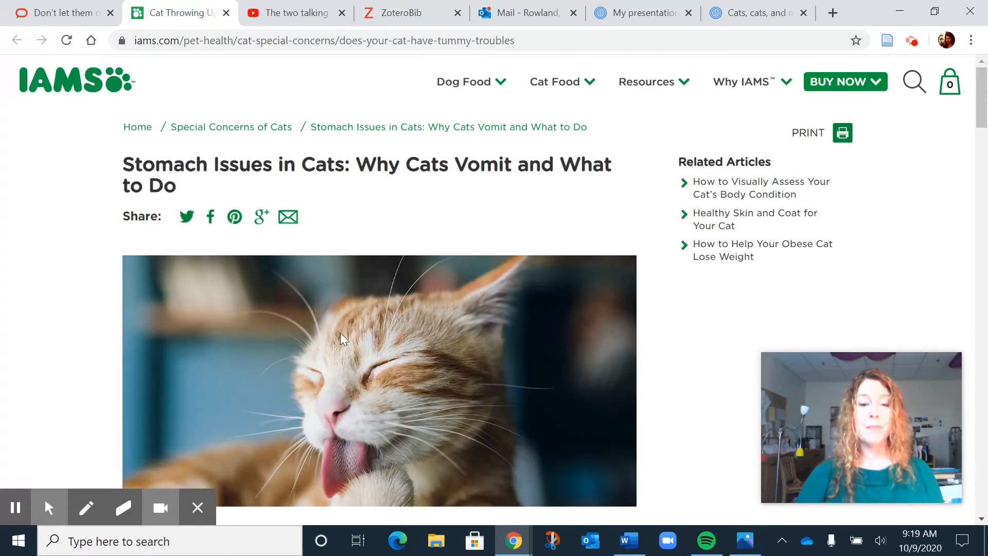
{"action": "mouse_move", "coordinate": [982, 114]}
{"action": "left_mouse_down"}
{"action": "mouse_move", "coordinate": [985, 146]}
{"action": "mouse_move", "coordinate": [984, 126]}
{"action": "left_mouse_up"}
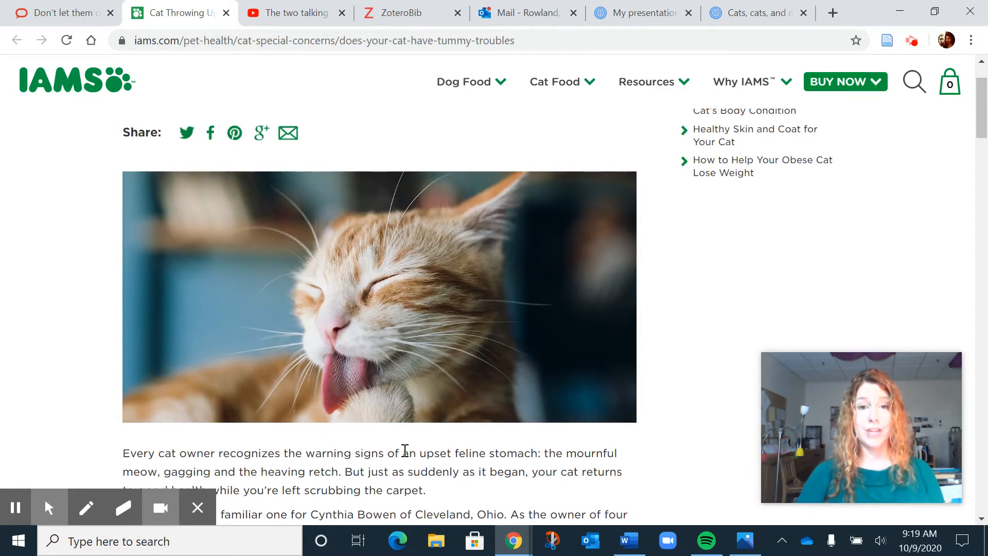
{"action": "left_click", "coordinate": [413, 15]}
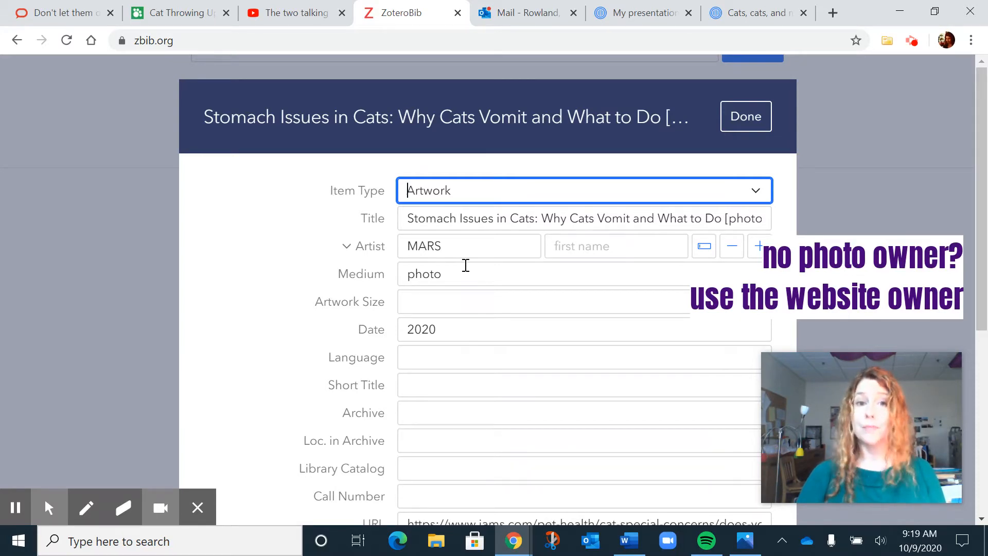
Examine the IAMS page footer for the website owner and compare it with the citation's Artist field
{"action": "left_click", "coordinate": [177, 14]}
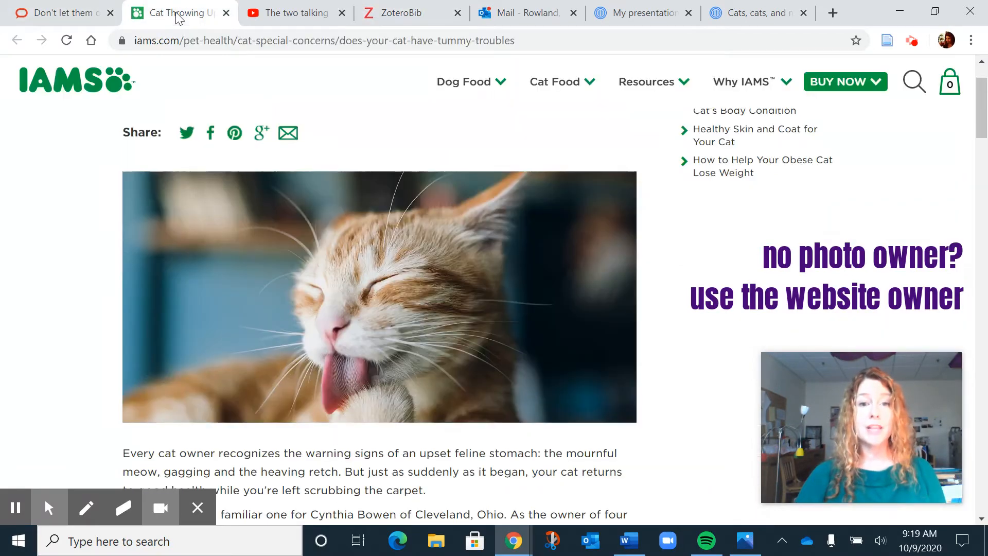
{"action": "left_click_drag", "start_coordinate": [985, 124], "coordinate": [967, 514]}
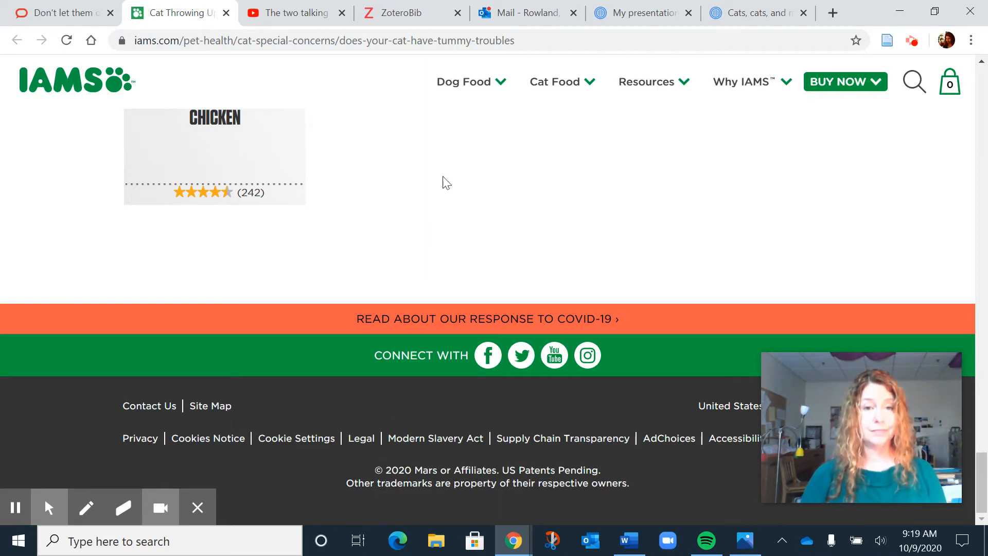
{"action": "left_click", "coordinate": [386, 16]}
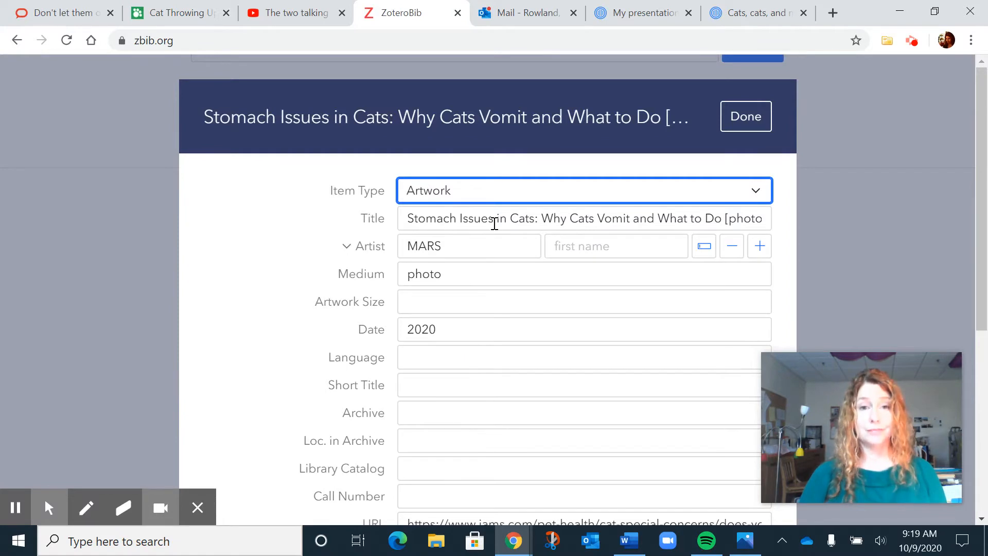
Compare the IAMS article's title with the photo citation's Title field and review its Medium and URL fields
{"action": "left_click", "coordinate": [188, 16]}
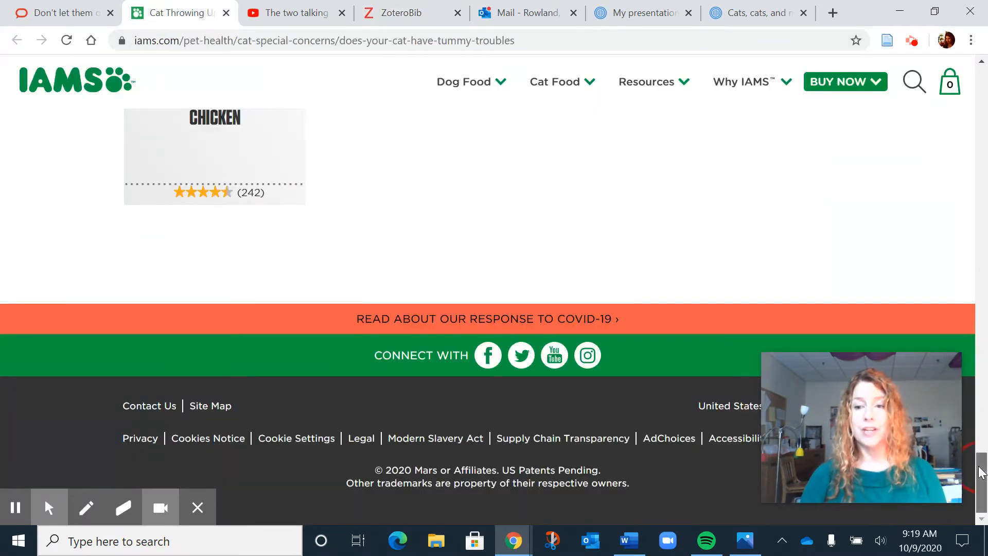
{"action": "left_click_drag", "start_coordinate": [982, 455], "coordinate": [984, 88]}
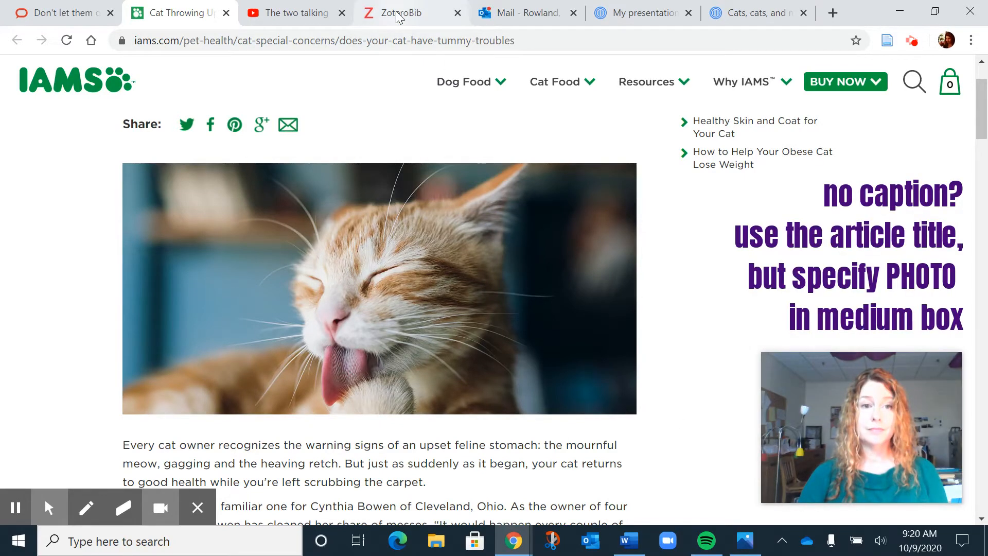
{"action": "scroll", "coordinate": [978, 118], "scroll_direction": "up", "scroll_amount": 2}
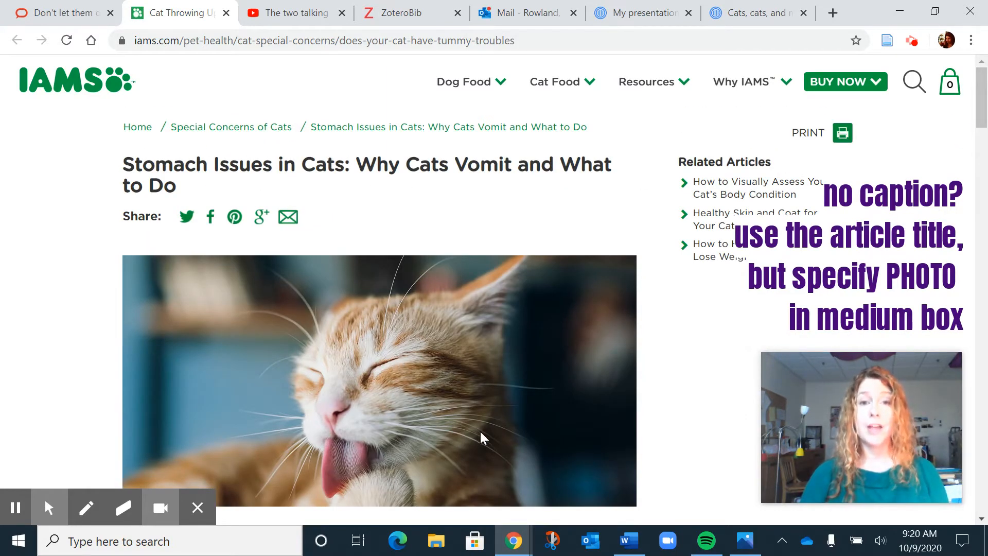
{"action": "left_click", "coordinate": [397, 17]}
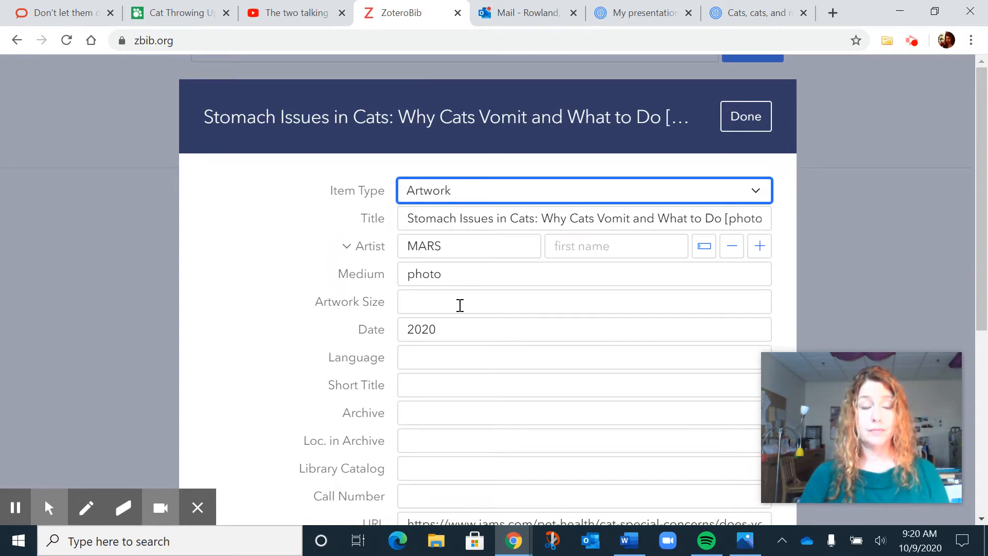
{"action": "left_click_drag", "start_coordinate": [980, 147], "coordinate": [944, 350]}
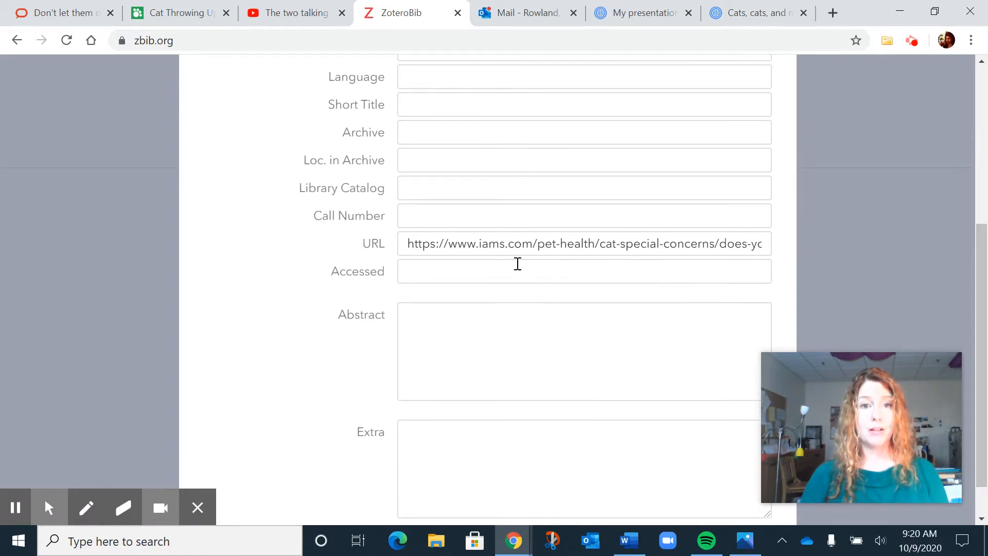
{"action": "left_click_drag", "start_coordinate": [980, 297], "coordinate": [981, 113]}
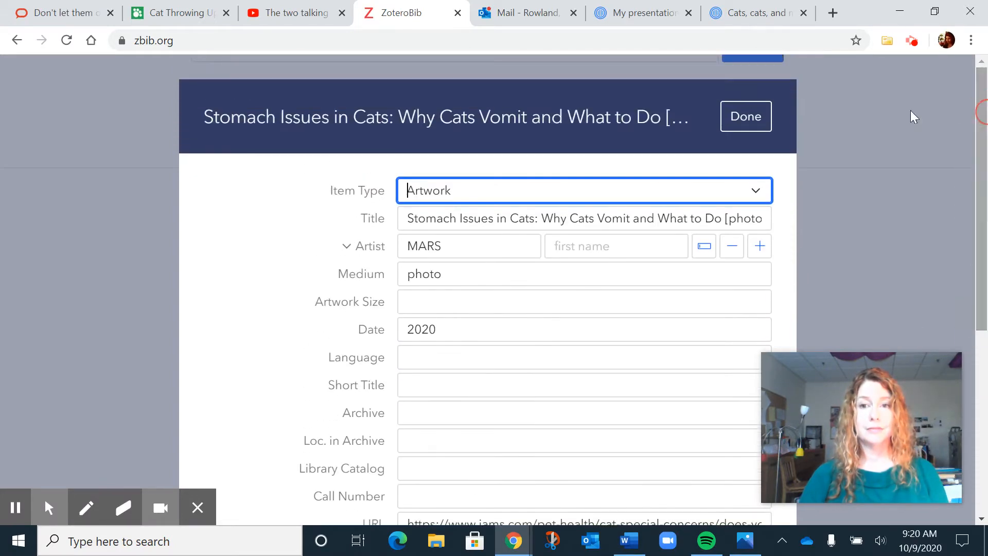
Close the Stomach Issues entry and compare the Instagram photo citation's title, artist, date and URL with the Instagram screenshot in Photos
{"action": "left_click", "coordinate": [745, 118]}
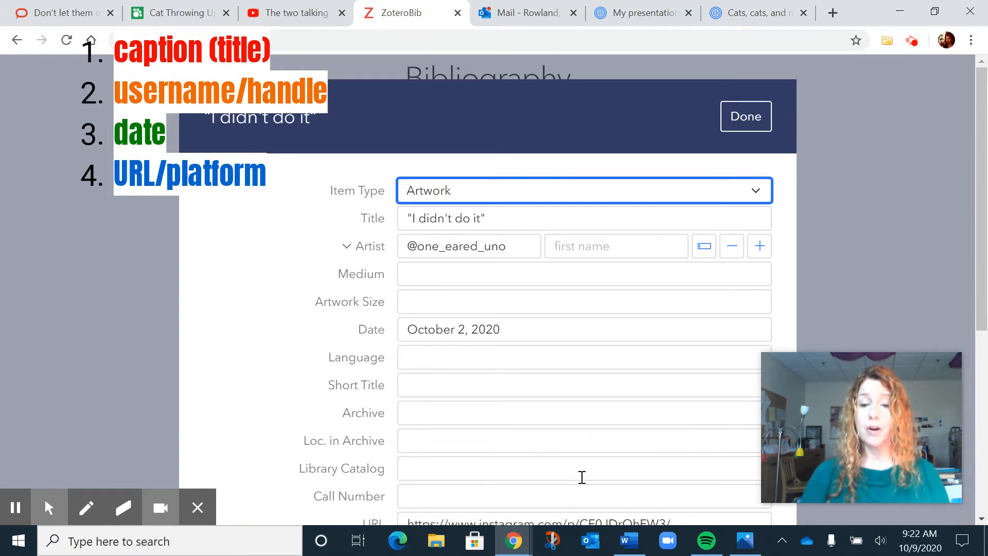
{"action": "mouse_move", "coordinate": [747, 546]}
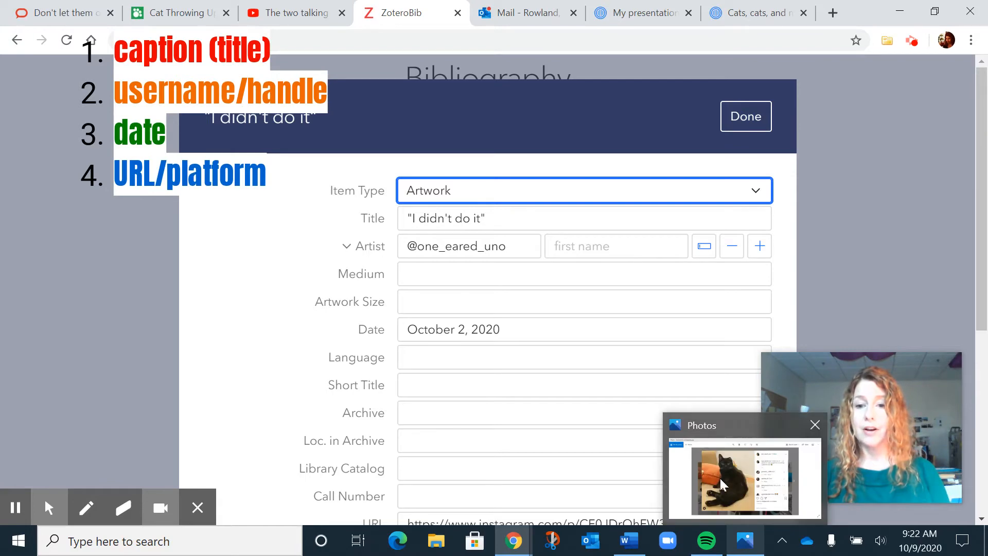
{"action": "left_click", "coordinate": [719, 475]}
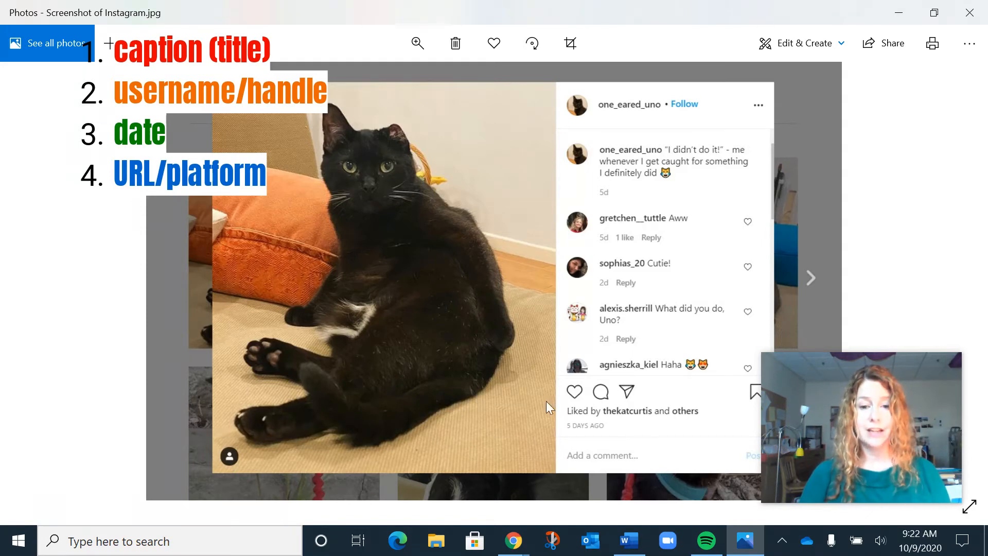
{"action": "left_click", "coordinate": [514, 541]}
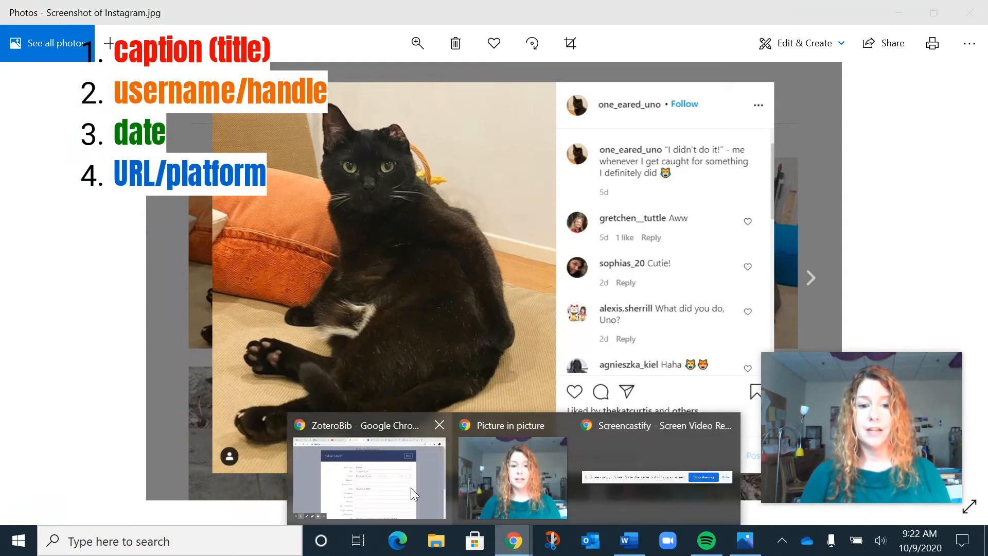
{"action": "left_click", "coordinate": [411, 487]}
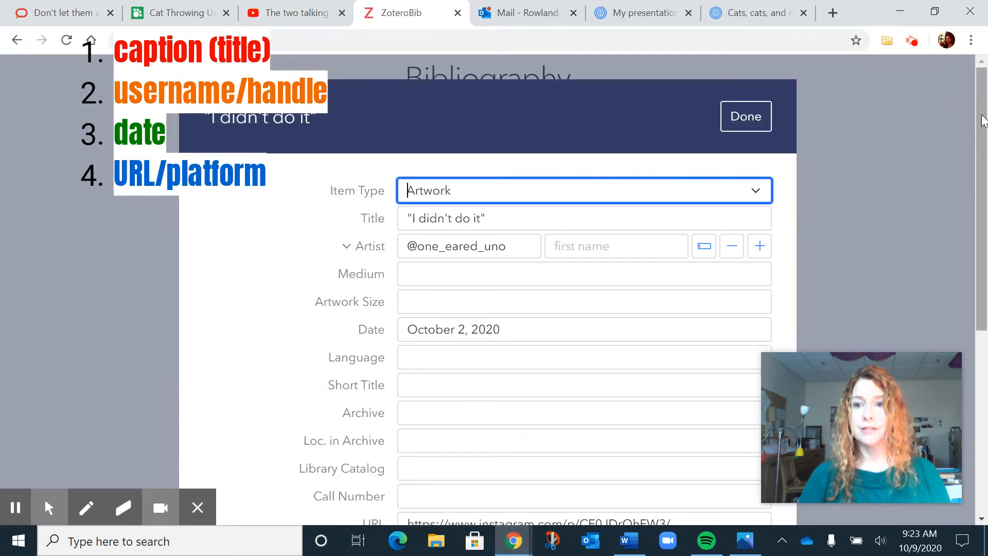
{"action": "scroll", "coordinate": [982, 120], "scroll_direction": "down", "scroll_amount": 6}
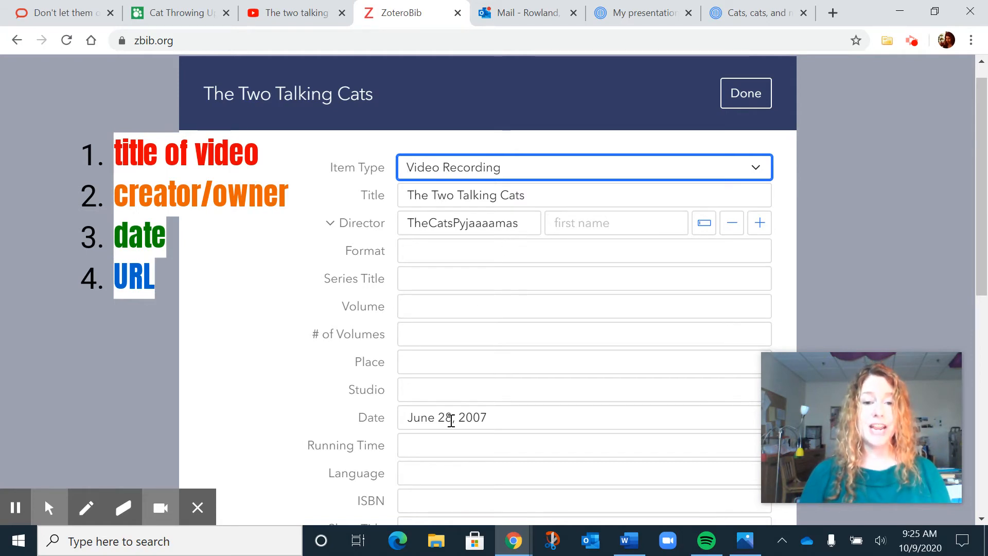
Review the Date and URL of the "The Two Talking Cats" citation and choose Video Recording as its item type
{"action": "scroll", "coordinate": [451, 421], "scroll_direction": "down", "scroll_amount": 5}
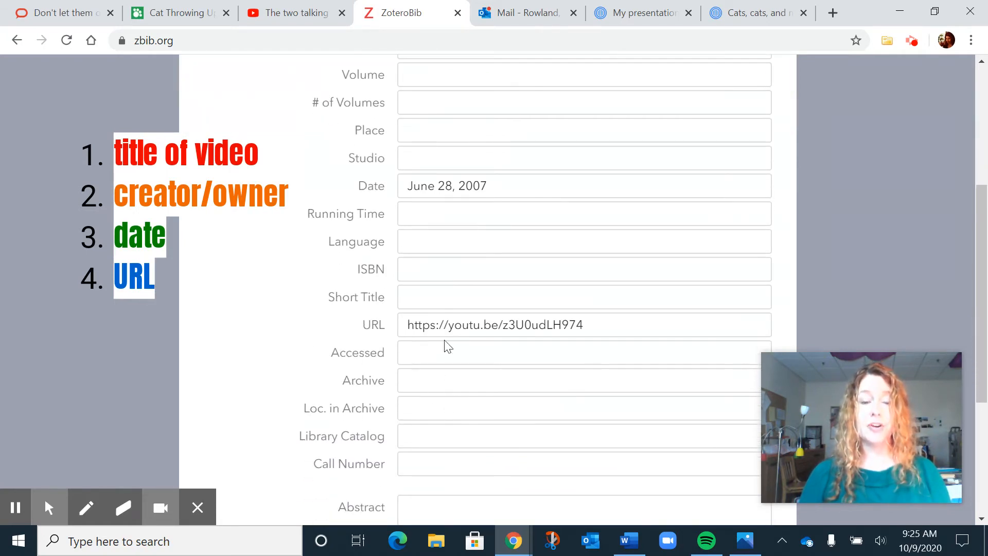
{"action": "scroll", "coordinate": [465, 345], "scroll_direction": "up", "scroll_amount": 5}
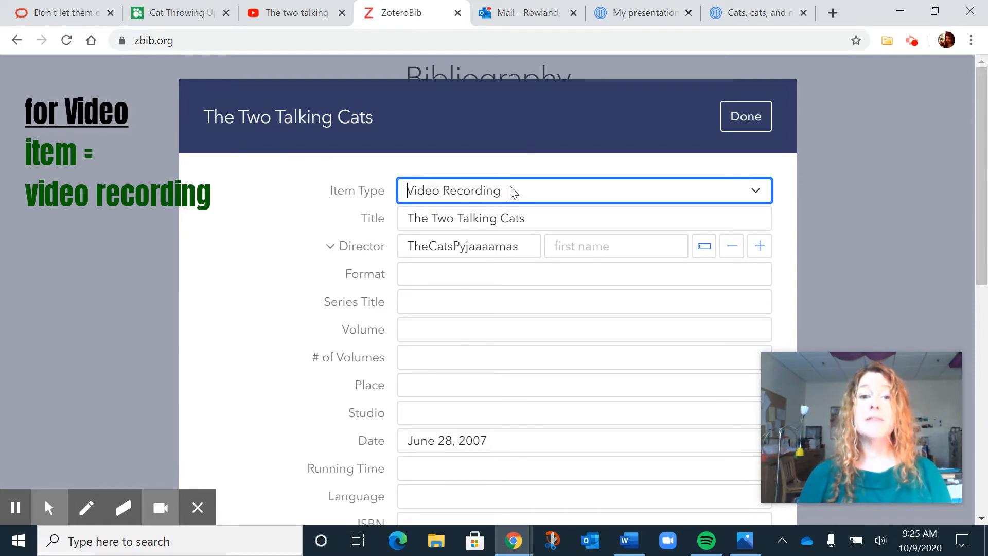
{"action": "left_click", "coordinate": [756, 191]}
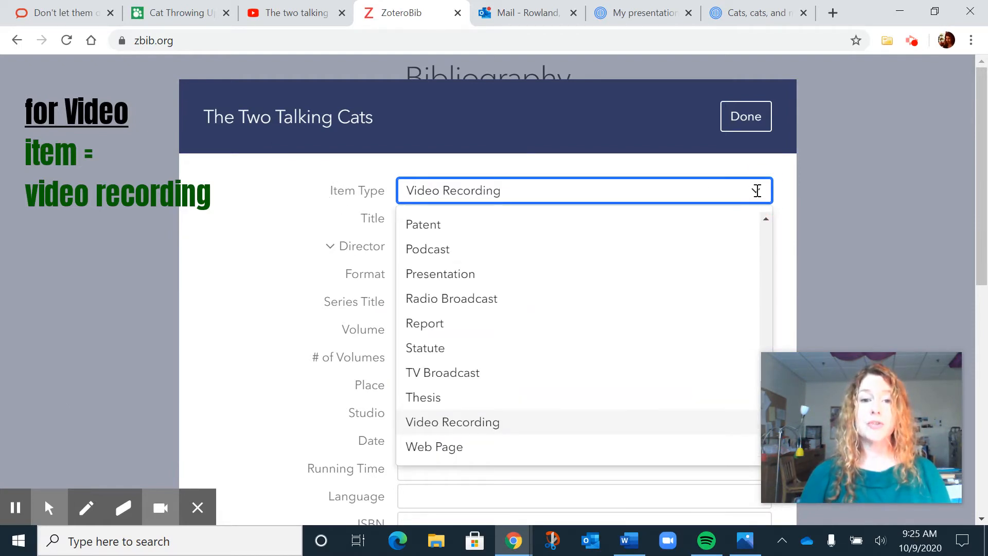
{"action": "left_click", "coordinate": [498, 421]}
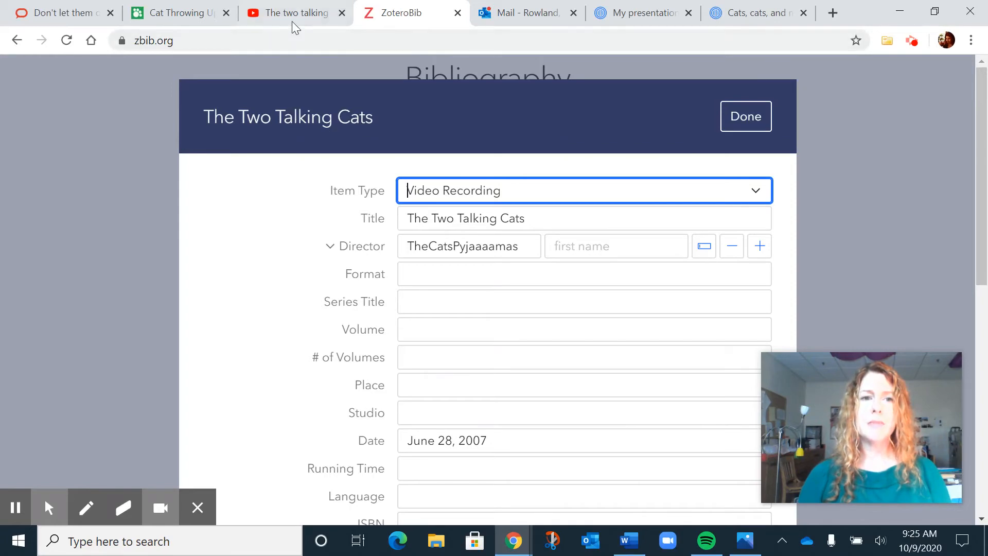
Compare the video citation's title, director and date with the YouTube video page and finish the entry
{"action": "left_click", "coordinate": [281, 14]}
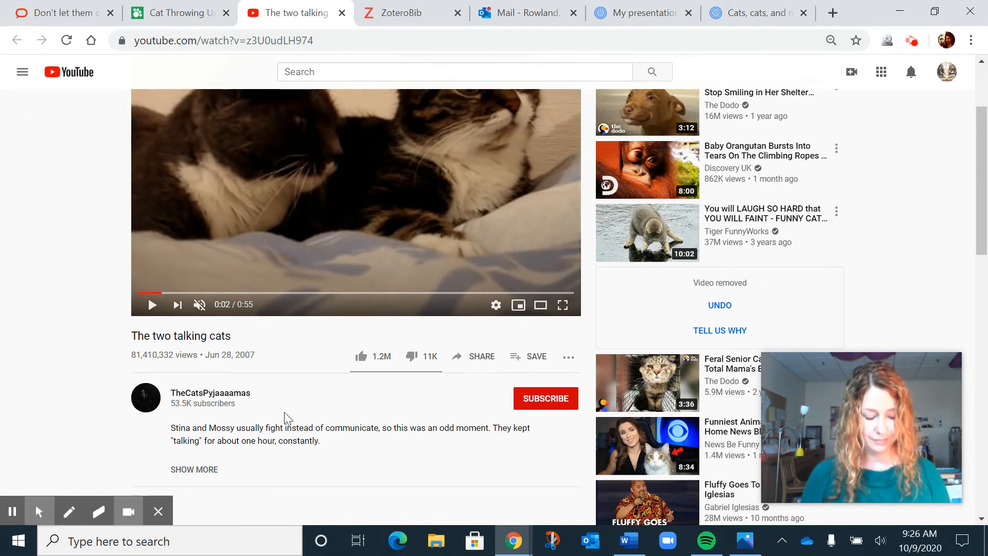
{"action": "left_click", "coordinate": [390, 13]}
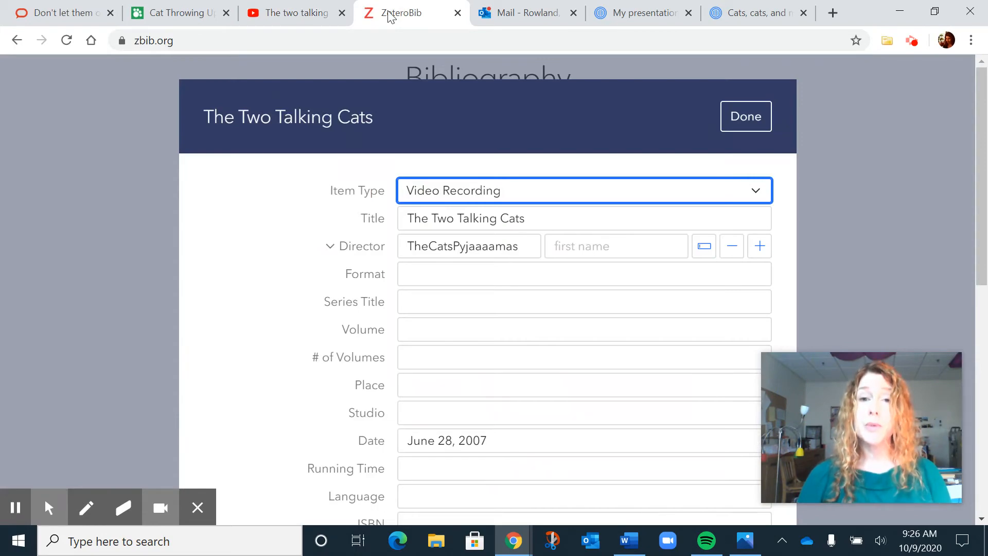
{"action": "left_click", "coordinate": [745, 116]}
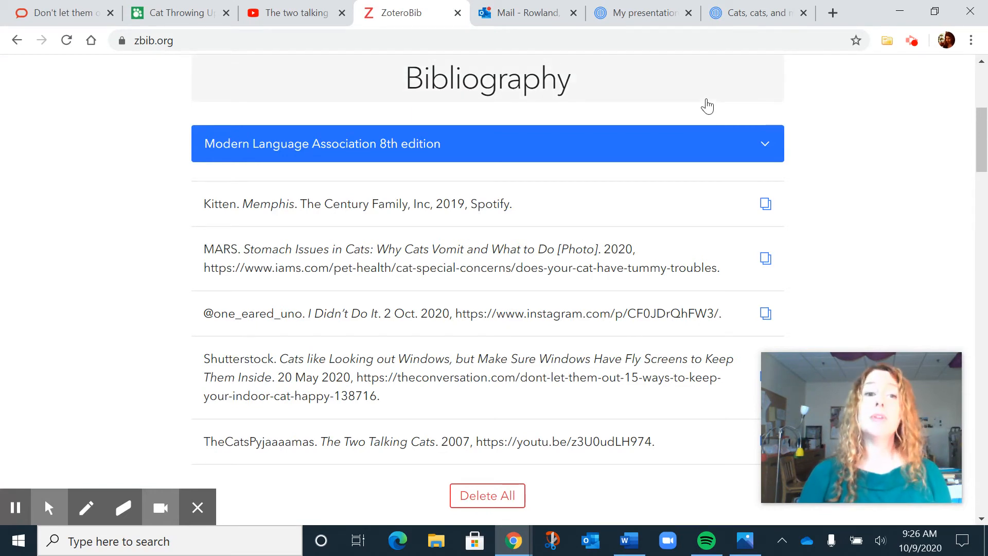
Choose Audio Recording as the "Memphis" citation's item type and check its URL field against the song in Spotify
{"action": "left_click", "coordinate": [516, 205]}
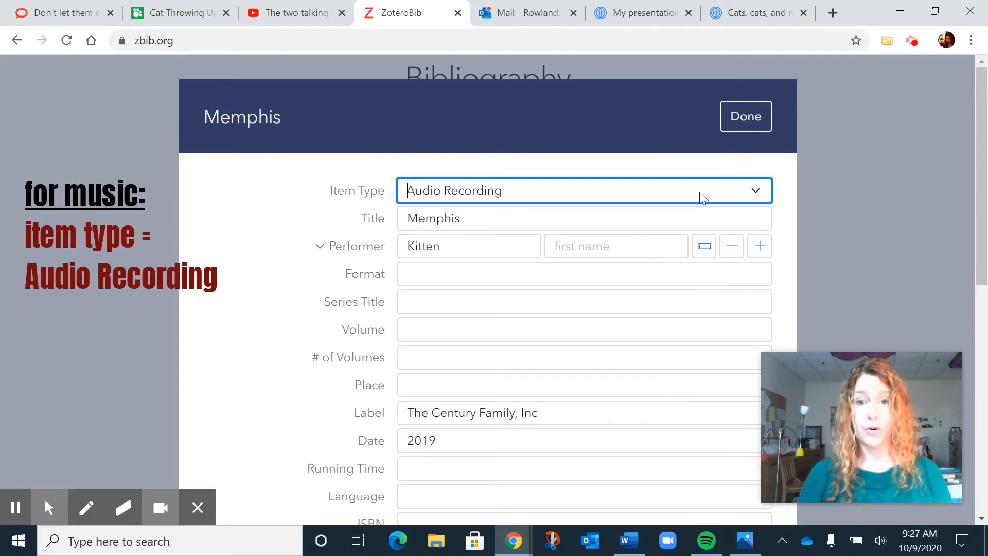
{"action": "left_click", "coordinate": [754, 192]}
{"action": "left_click", "coordinate": [524, 250]}
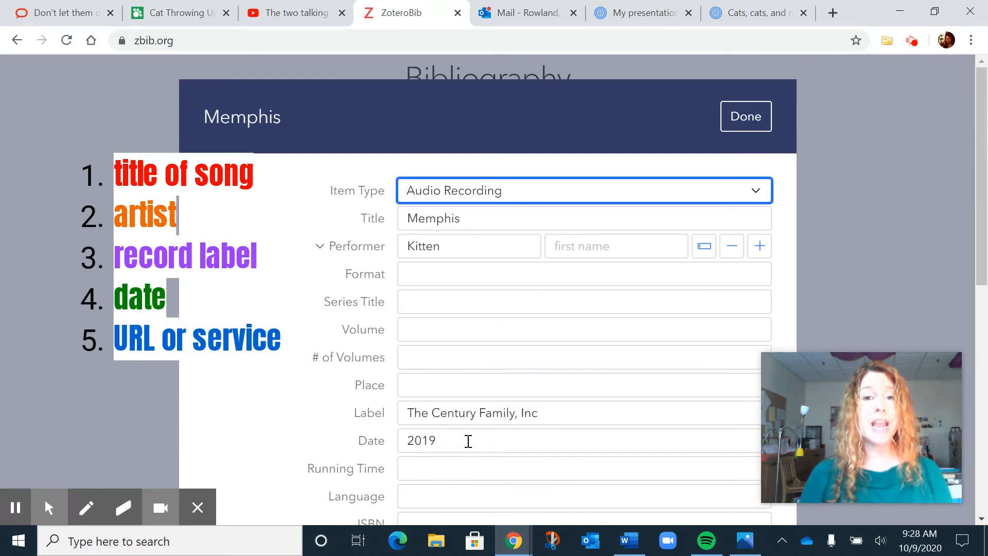
{"action": "scroll", "coordinate": [468, 441], "scroll_direction": "down", "scroll_amount": 7}
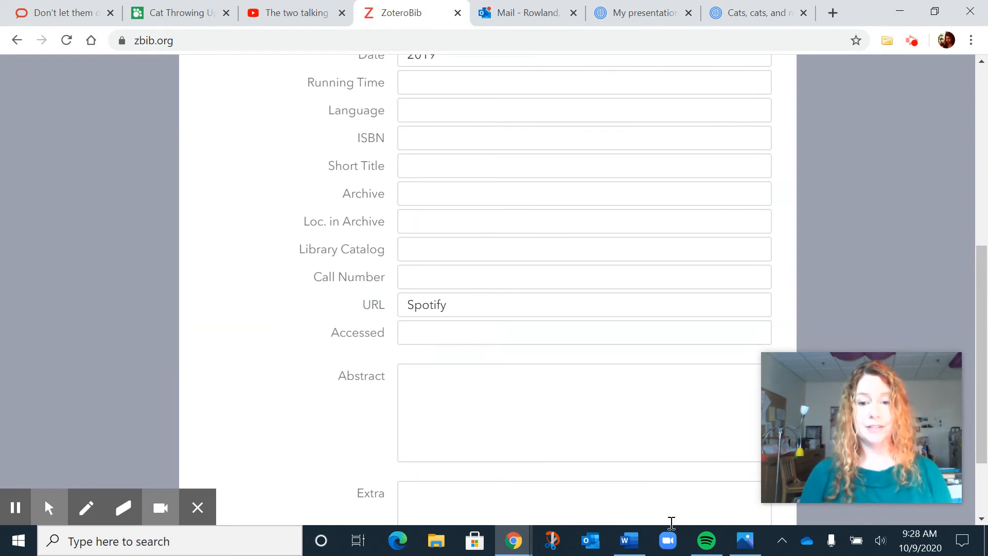
{"action": "left_click", "coordinate": [706, 544]}
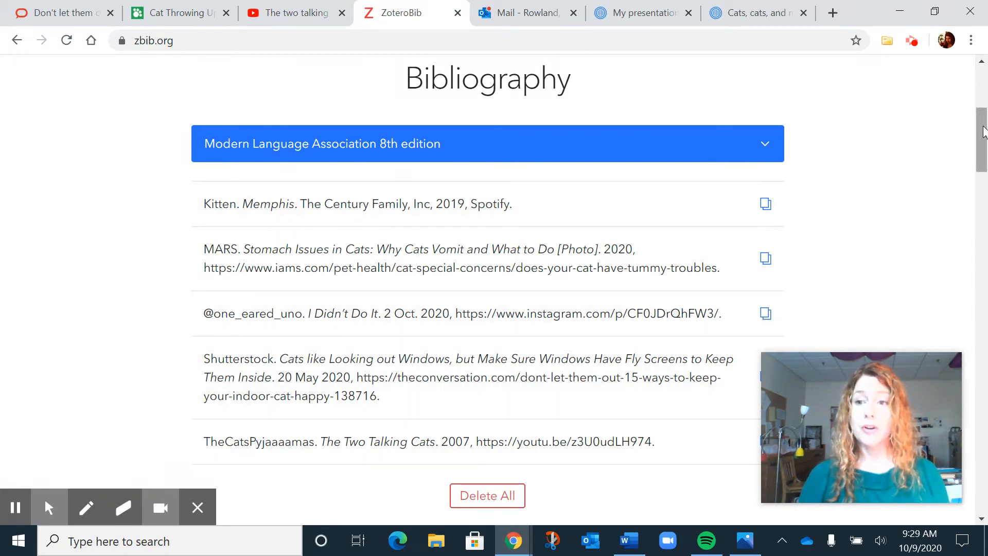
Change the bibliography's citation style to American Psychological Association 7th edition and accept converting the titles to sentence case
{"action": "left_click_drag", "start_coordinate": [982, 128], "coordinate": [984, 190]}
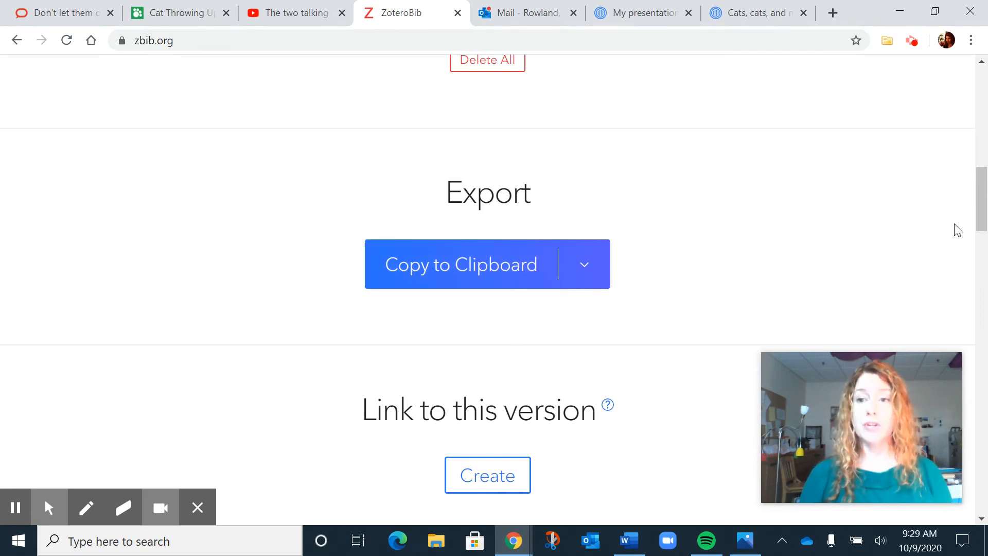
{"action": "left_click_drag", "start_coordinate": [983, 212], "coordinate": [981, 130]}
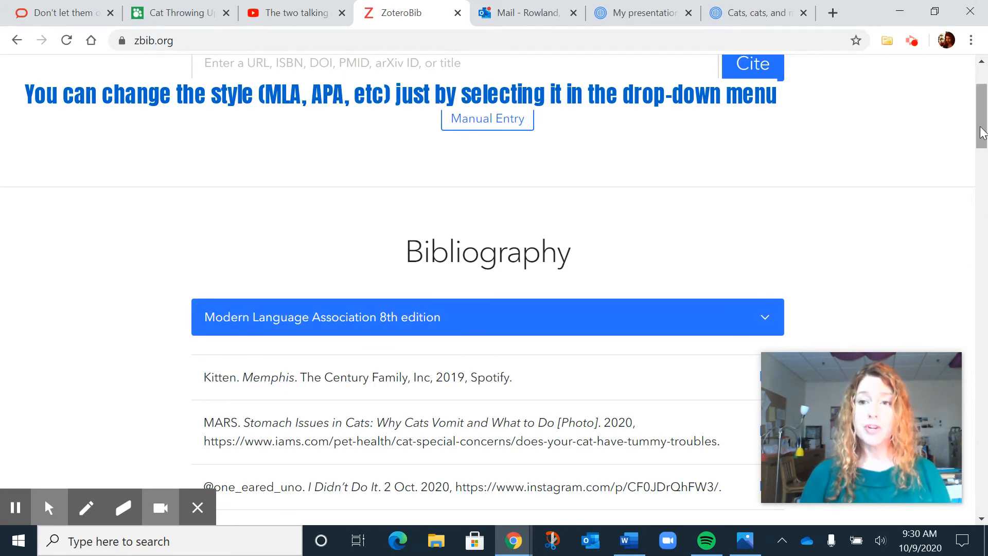
{"action": "left_click_drag", "start_coordinate": [982, 132], "coordinate": [981, 148]}
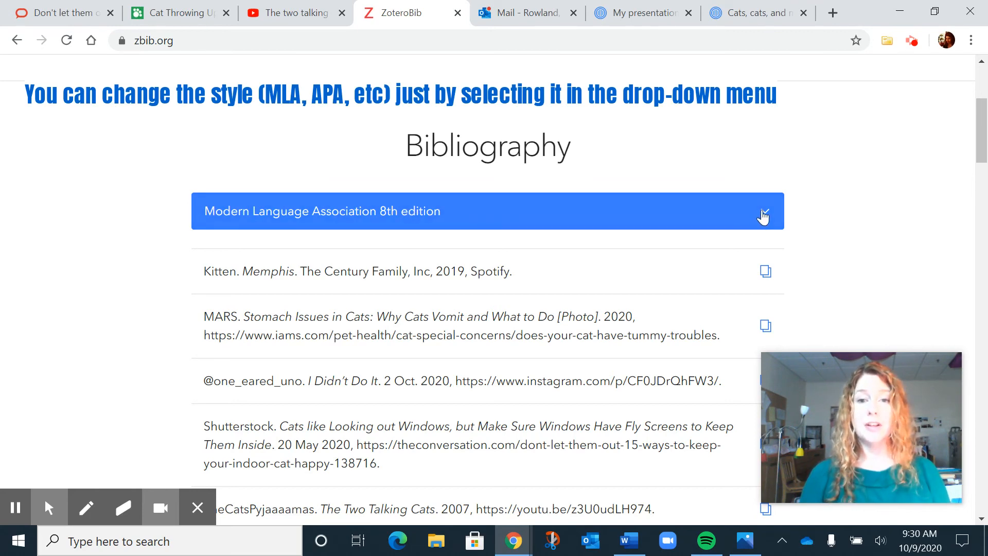
{"action": "left_click", "coordinate": [763, 215]}
{"action": "left_click", "coordinate": [464, 251]}
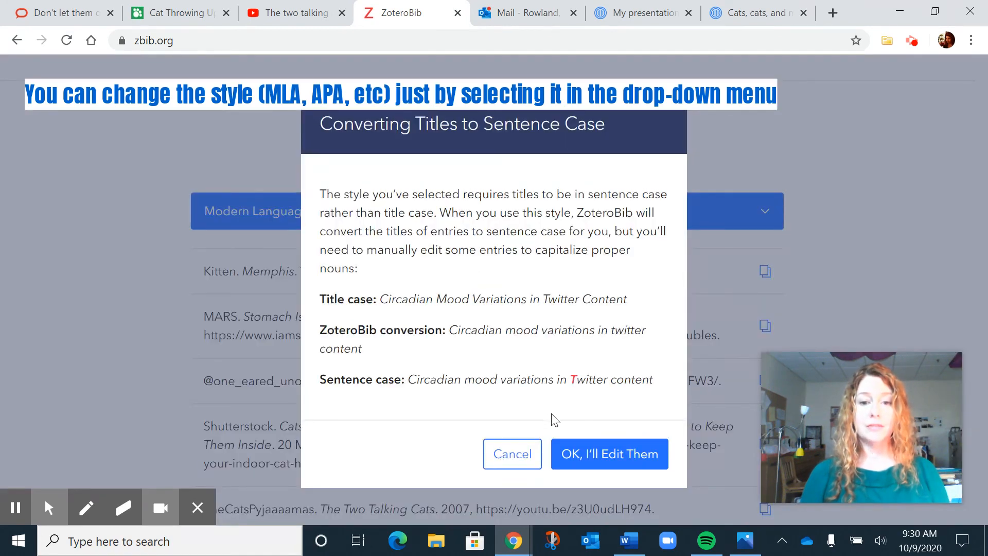
{"action": "left_click", "coordinate": [583, 453]}
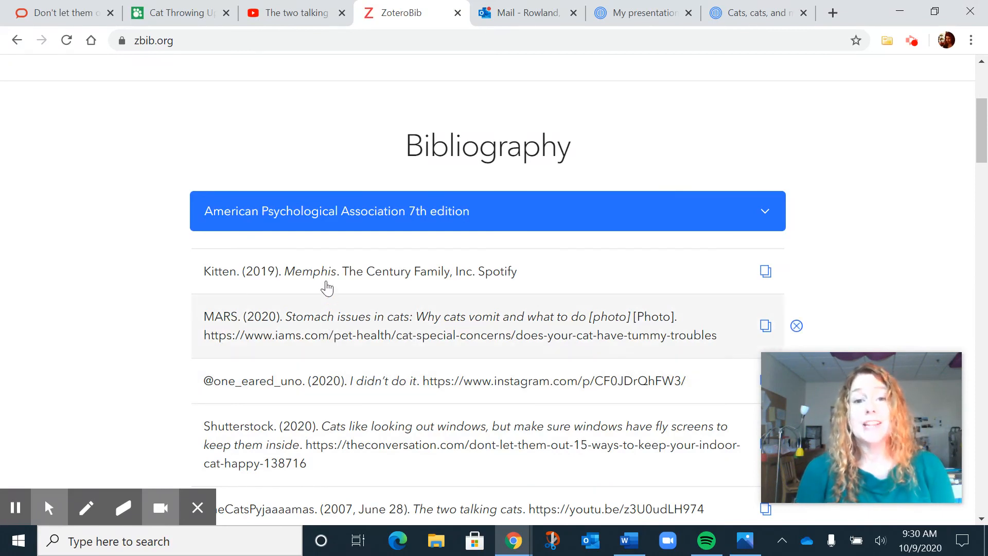
Switch the bibliography's citation style back to Modern Language Association 8th edition
{"action": "left_click", "coordinate": [767, 214]}
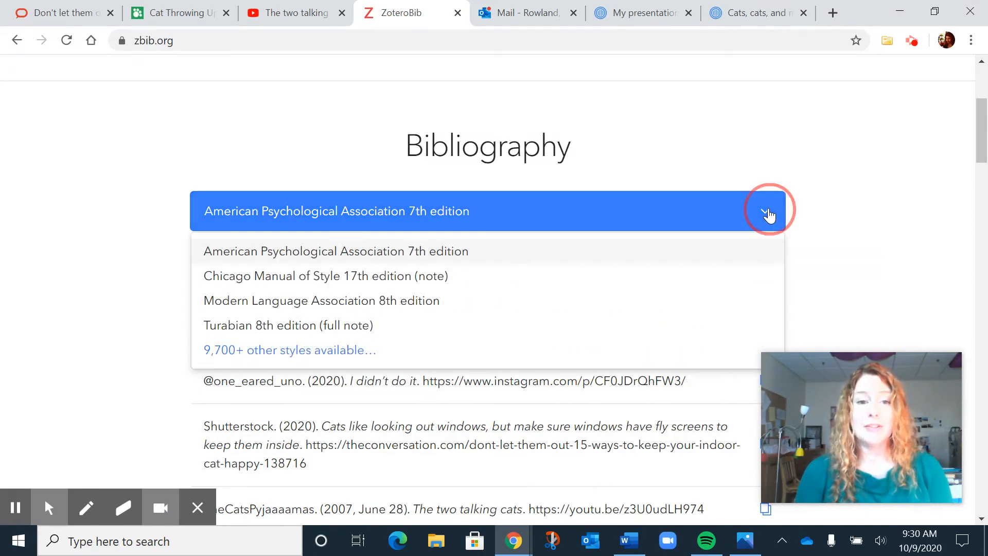
{"action": "scroll", "coordinate": [575, 286], "scroll_direction": "up", "scroll_amount": 2}
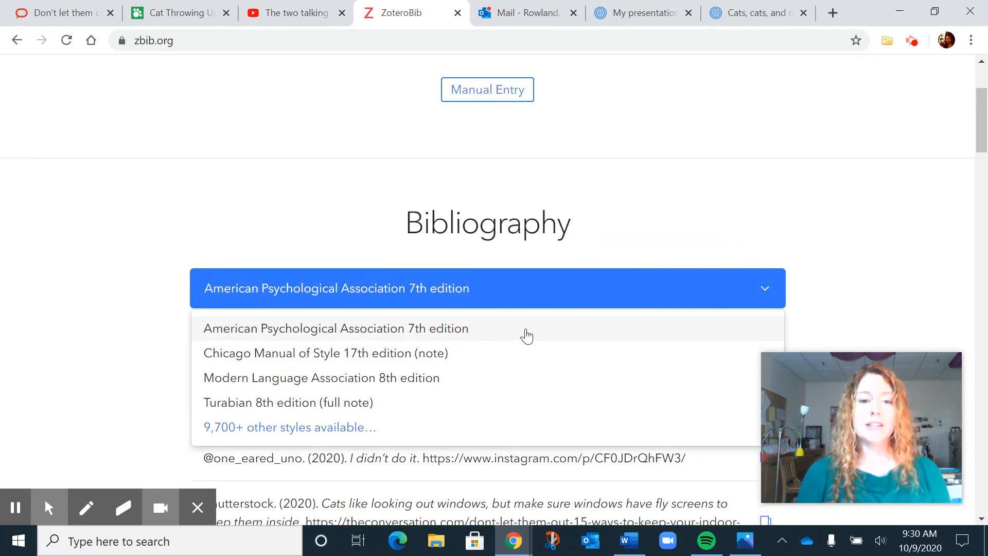
{"action": "scroll", "coordinate": [522, 339], "scroll_direction": "up", "scroll_amount": 2}
{"action": "scroll", "coordinate": [501, 363], "scroll_direction": "down", "scroll_amount": 3}
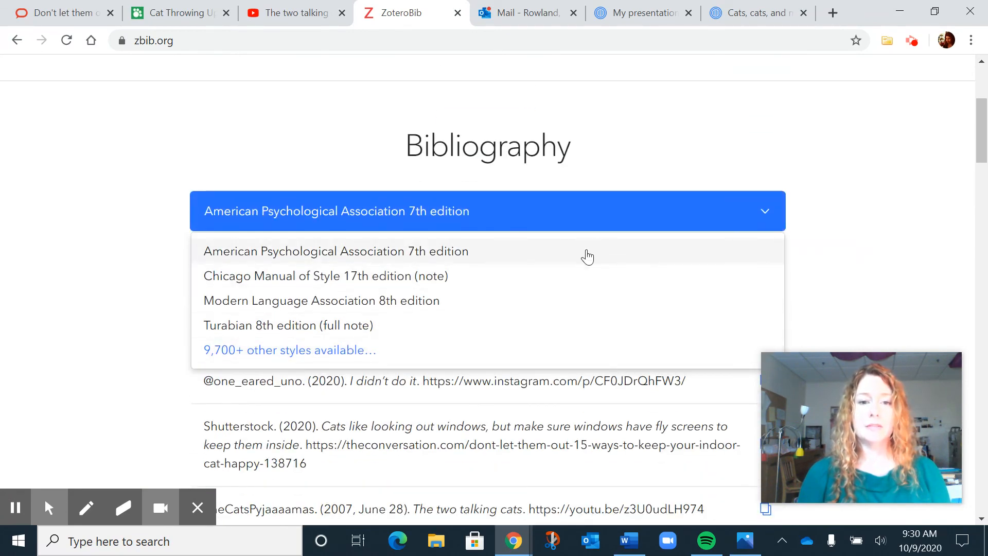
{"action": "left_click", "coordinate": [409, 304]}
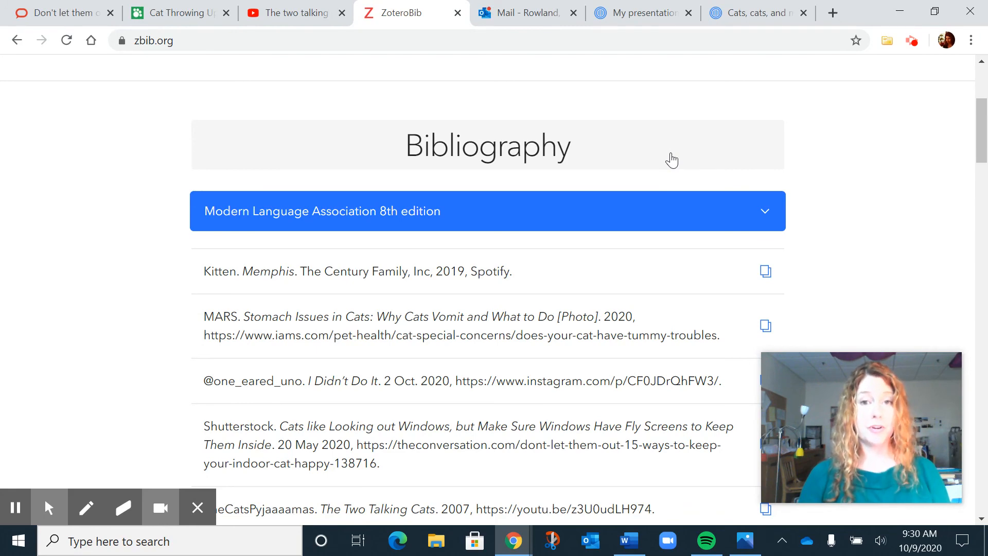
View the section below the bibliography, and advance the presentation past its Works Cited slide
{"action": "scroll", "coordinate": [672, 160], "scroll_direction": "down", "scroll_amount": 5}
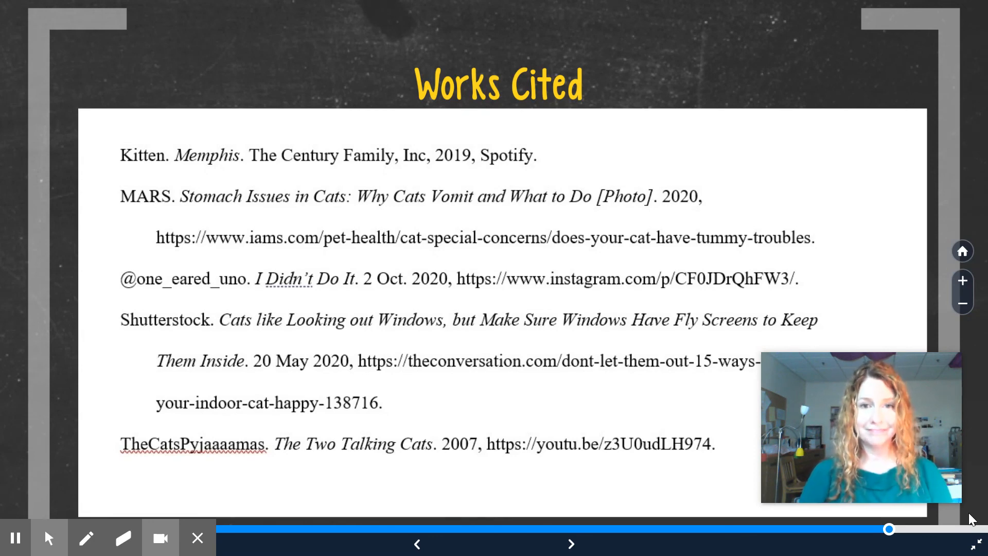
{"action": "key", "text": "Right"}
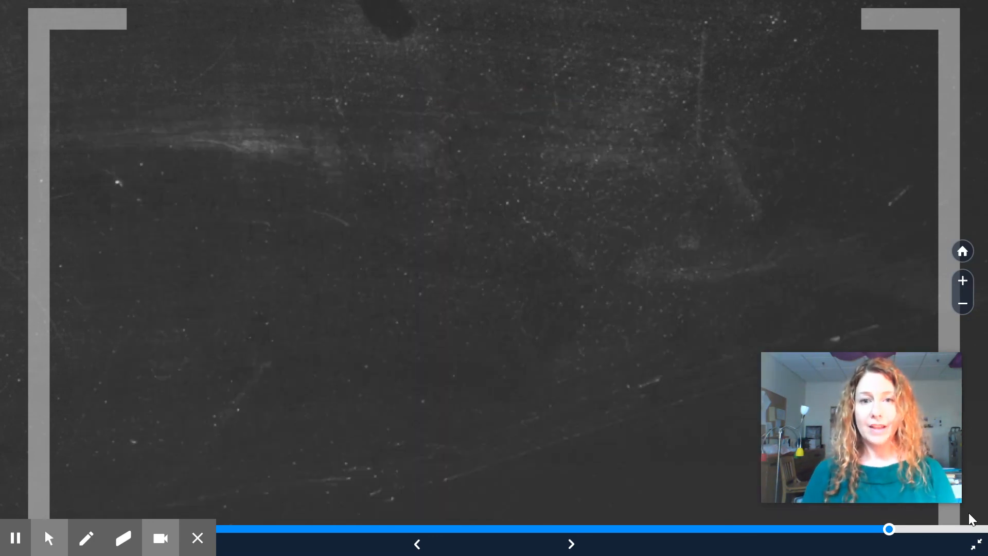